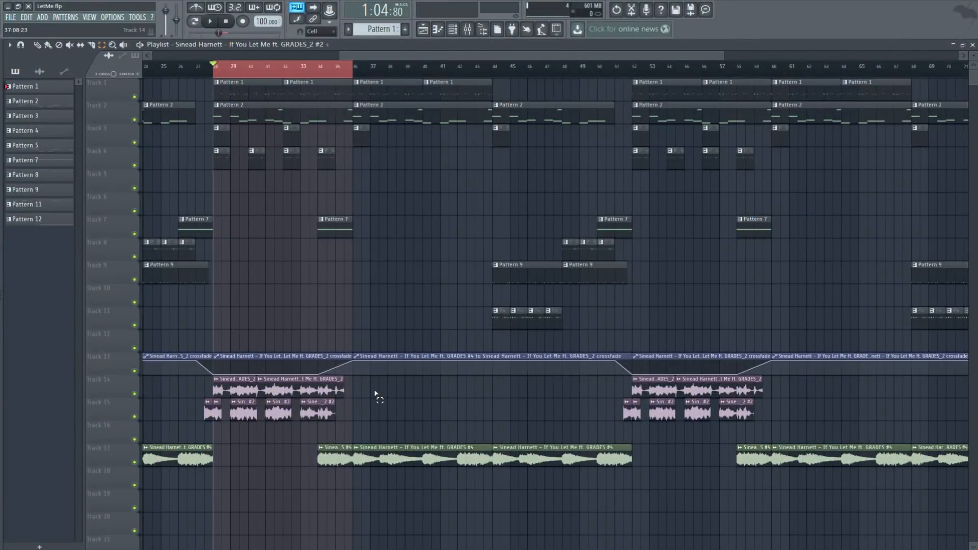
# Select the clip on Track 17 around bar 34 and the two GRADES_2 vocal clips on Track 14 in turn
pyautogui.moveTo(372, 395); pyautogui.dragTo(372, 417)
pyautogui.click(344, 408)
pyautogui.click(192, 411)
pyautogui.click(353, 431)
pyautogui.moveTo(297, 455); pyautogui.dragTo(604, 456)
pyautogui.click(340, 443)
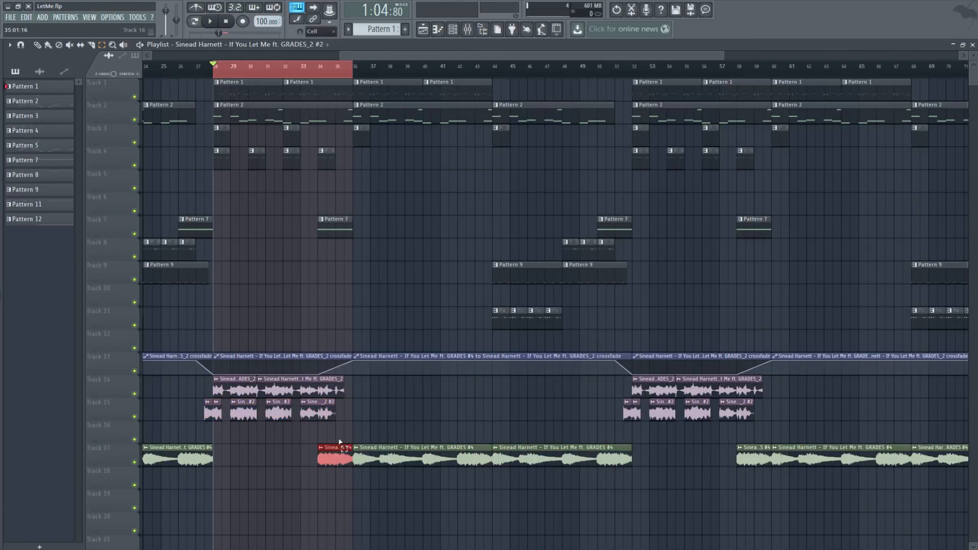
pyautogui.moveTo(191, 387); pyautogui.dragTo(441, 385)
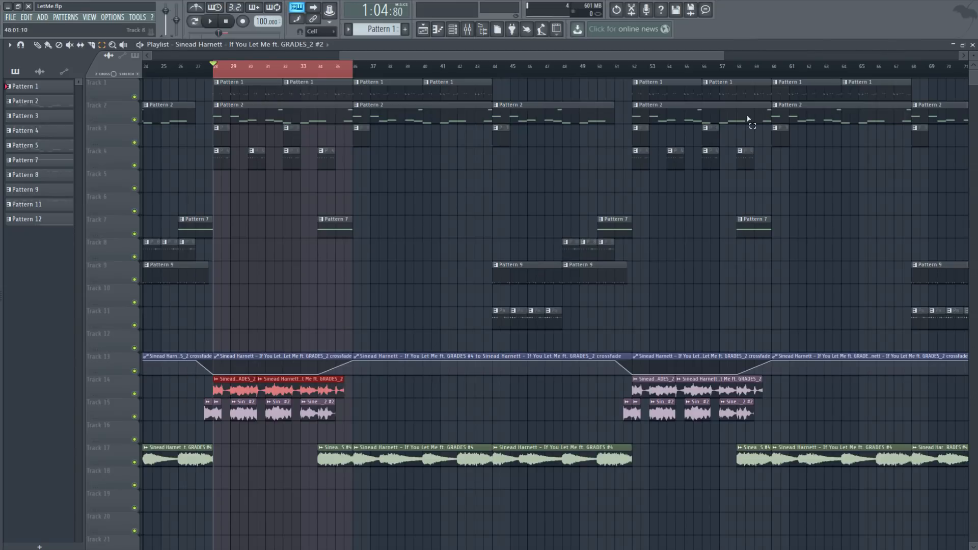
# Solo the GRADES_2 audio channel, bring up its sample settings and the mixer, and start playback
pyautogui.click(973, 44)
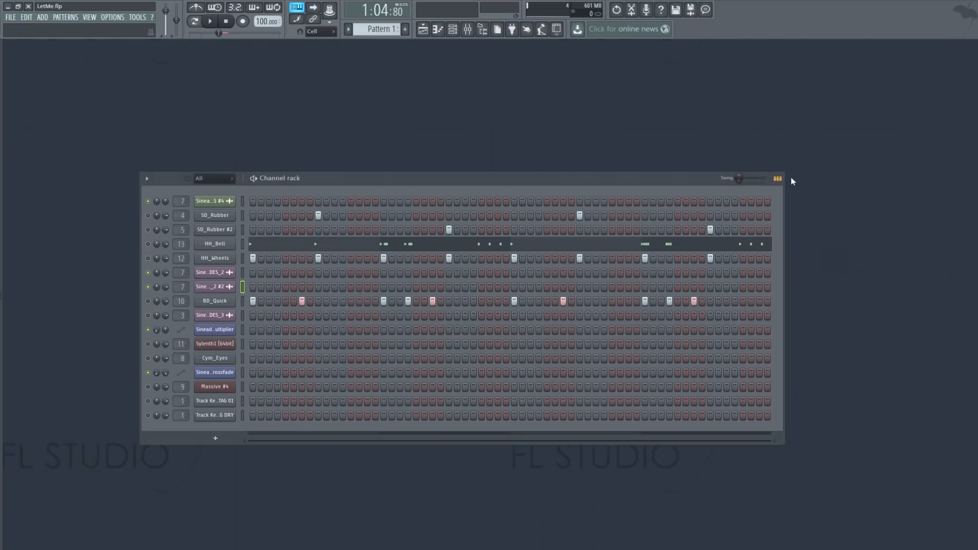
pyautogui.rightClick(155, 275)
pyautogui.click(203, 272)
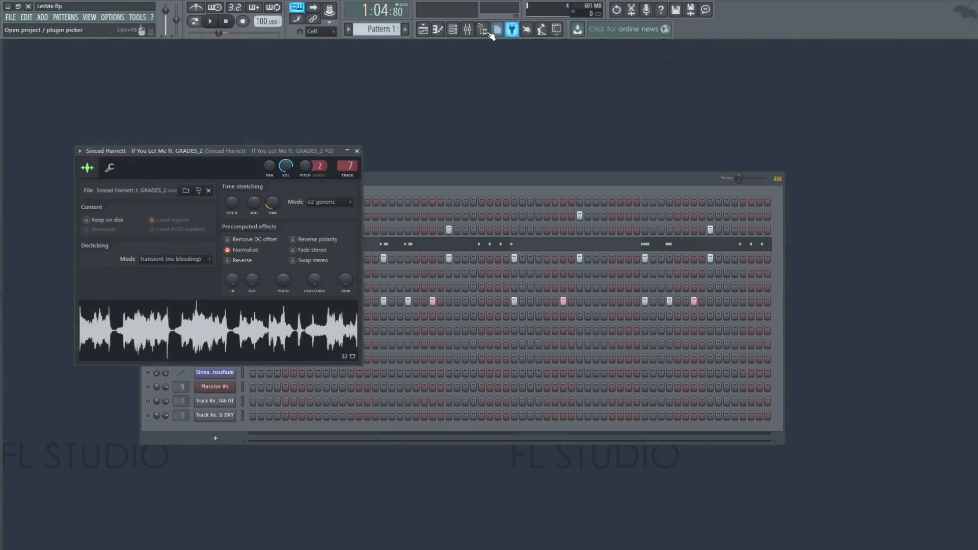
pyautogui.click(467, 29)
pyautogui.click(212, 23)
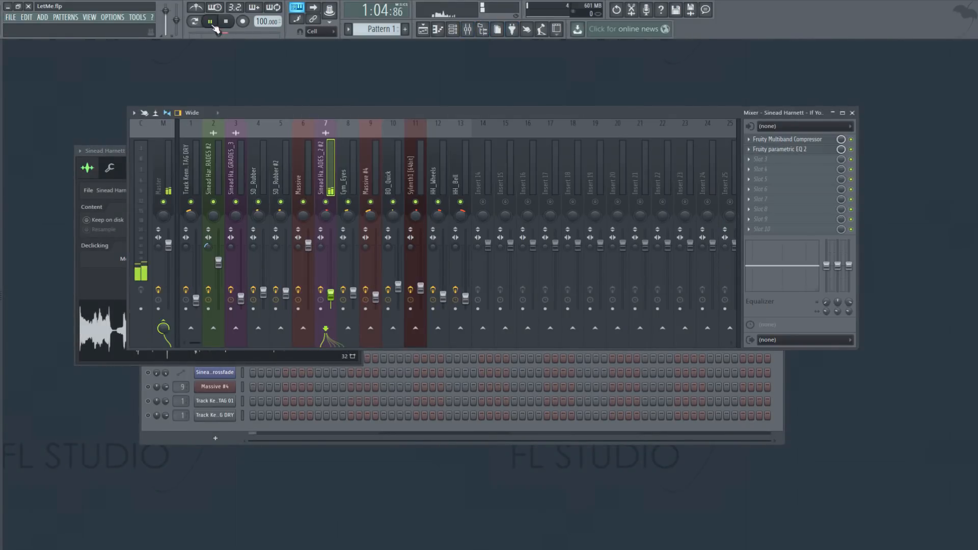
# Examine the Fruity Multiband Compressor and Fruity parametric EQ 2 on mixer track 7 during playback, and stop it at the channel rack
pyautogui.click(785, 139)
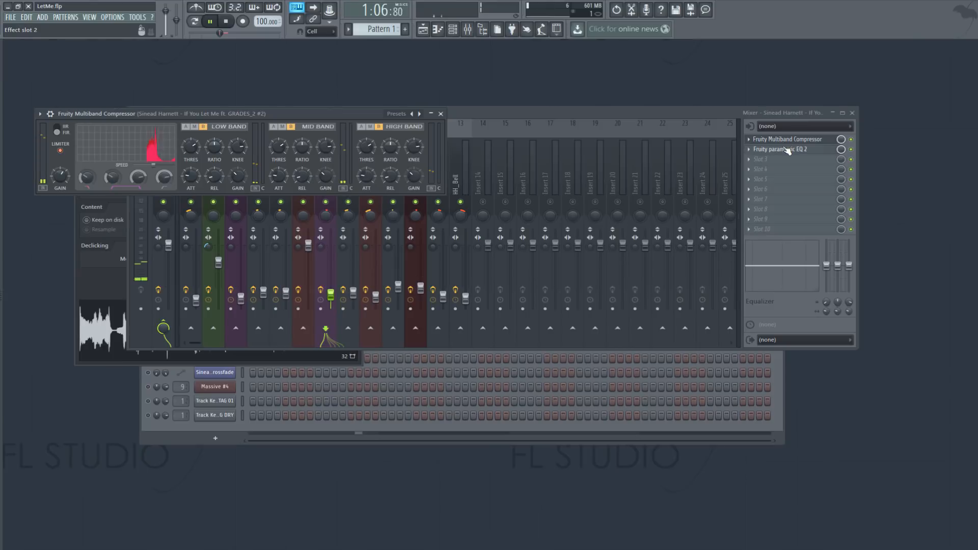
pyautogui.click(787, 149)
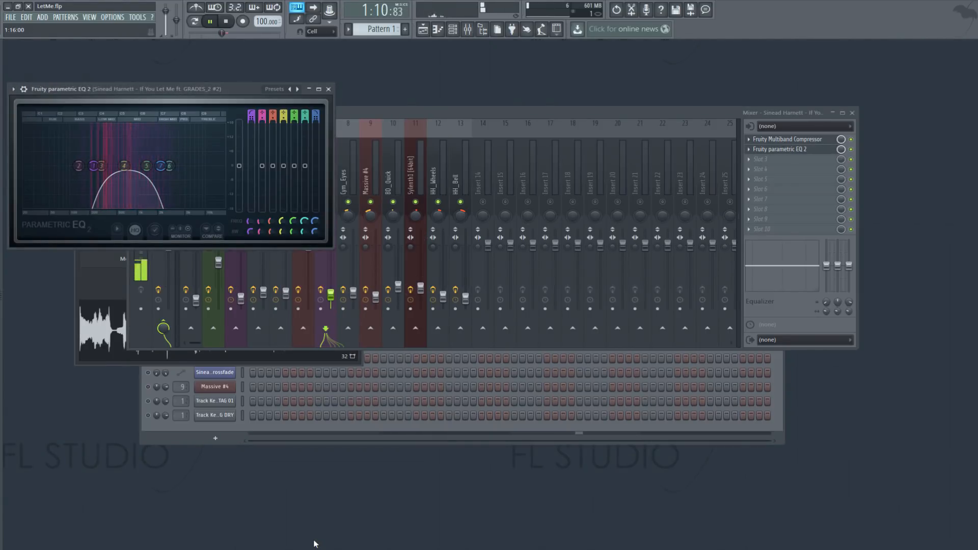
pyautogui.press('F6')
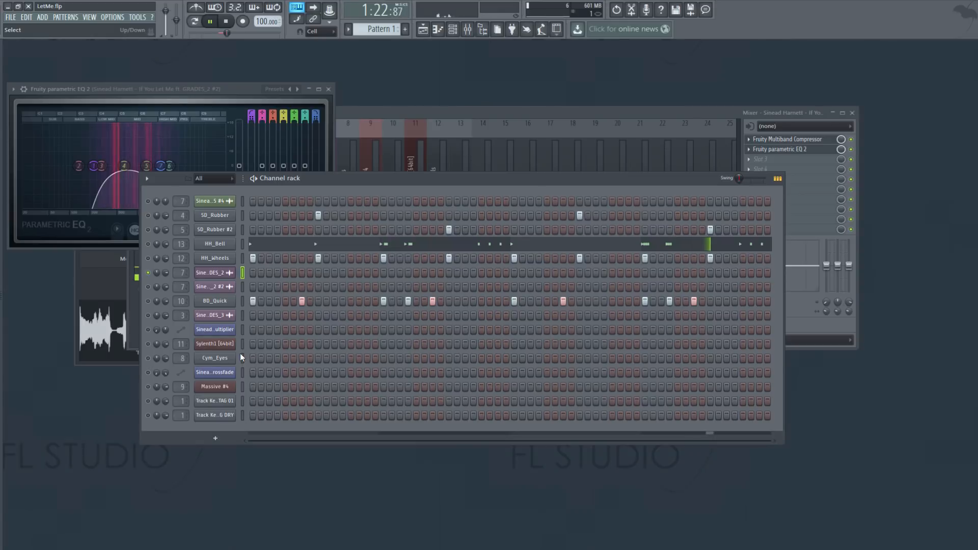
pyautogui.press('space')
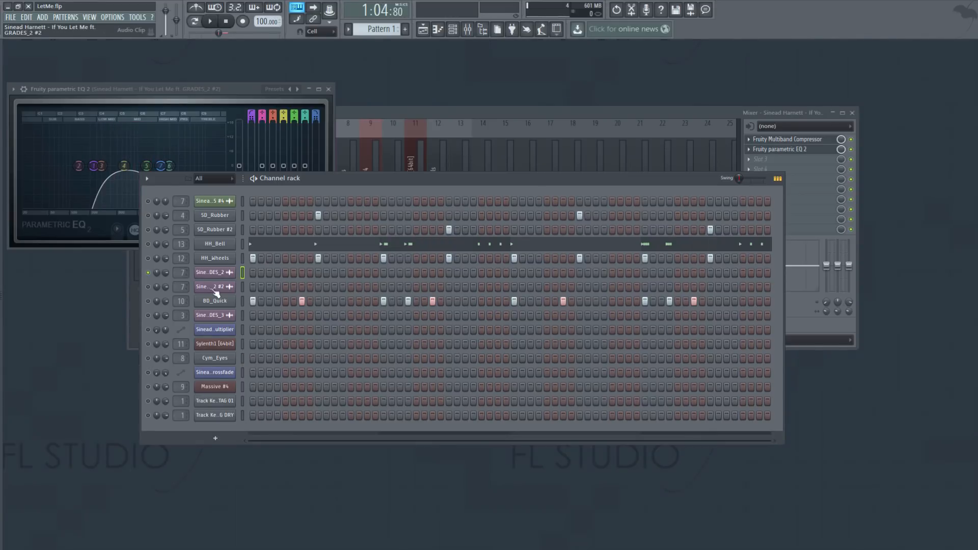
# Unmute the GRADES_2 #2 channel and view the Clone option for the GRADES_2 channel without applying it
pyautogui.click(148, 286)
pyautogui.click(210, 291)
pyautogui.rightClick(204, 273)
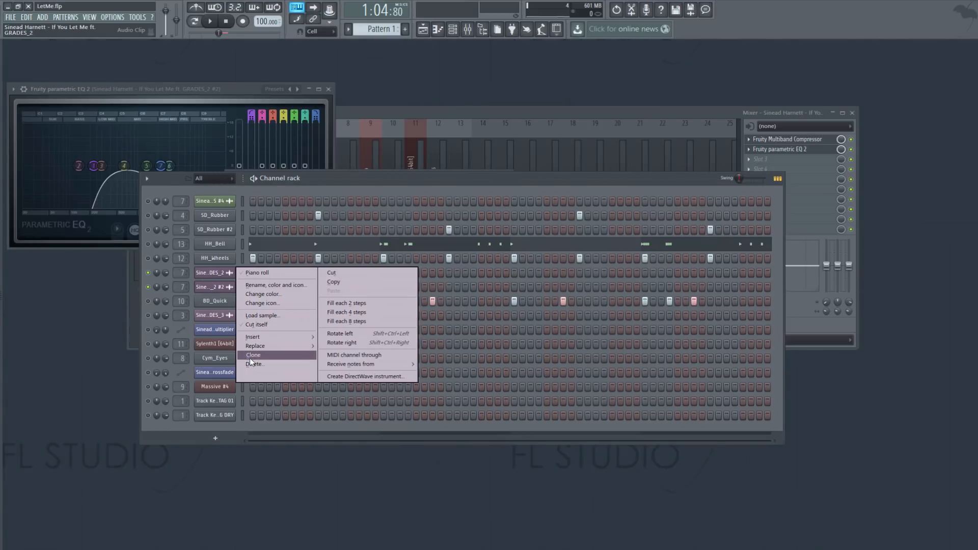
pyautogui.click(408, 474)
# Try to lower the pitch shift of the GRADES_2 #2 sample and compare it with the GRADES_2 sample settings
pyautogui.click(229, 290)
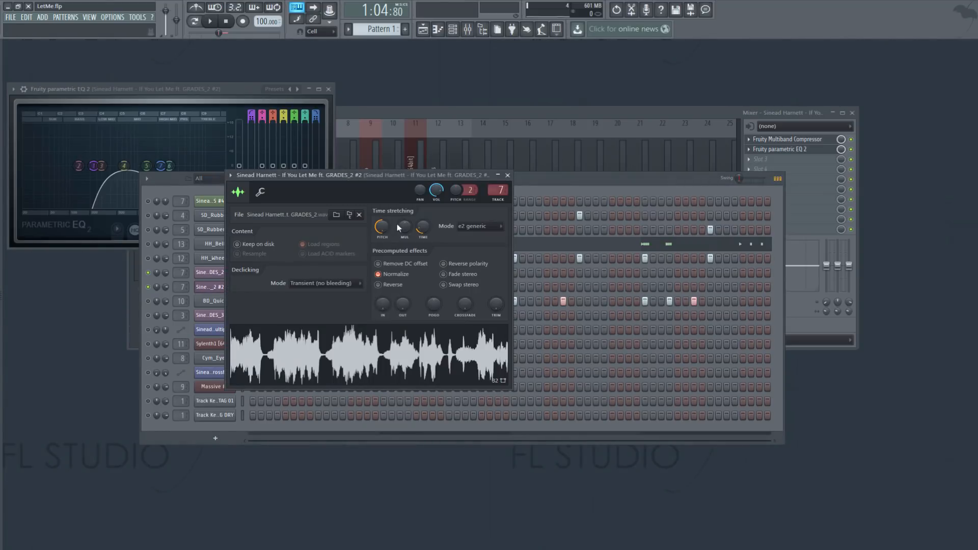
pyautogui.moveTo(382, 228); pyautogui.dragTo(381, 255)
pyautogui.click(521, 536)
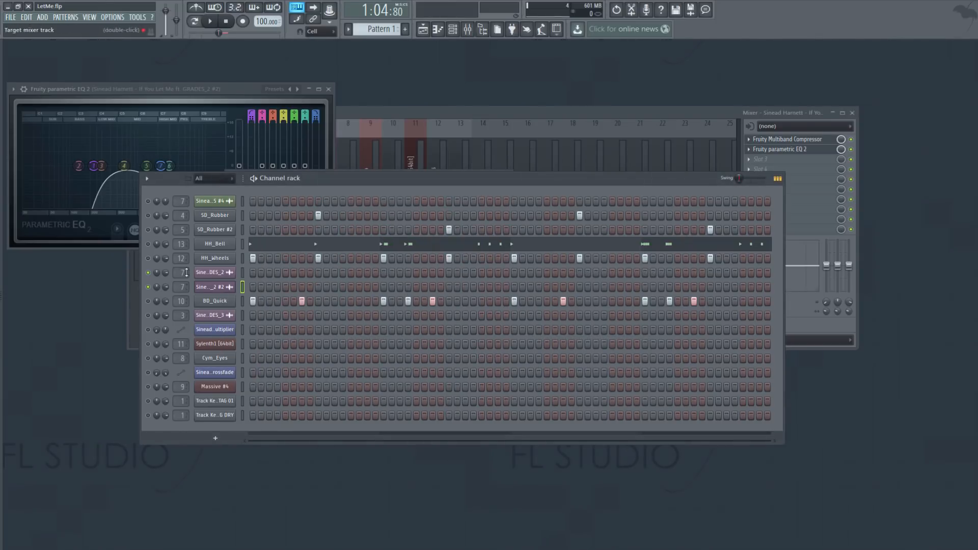
pyautogui.click(217, 276)
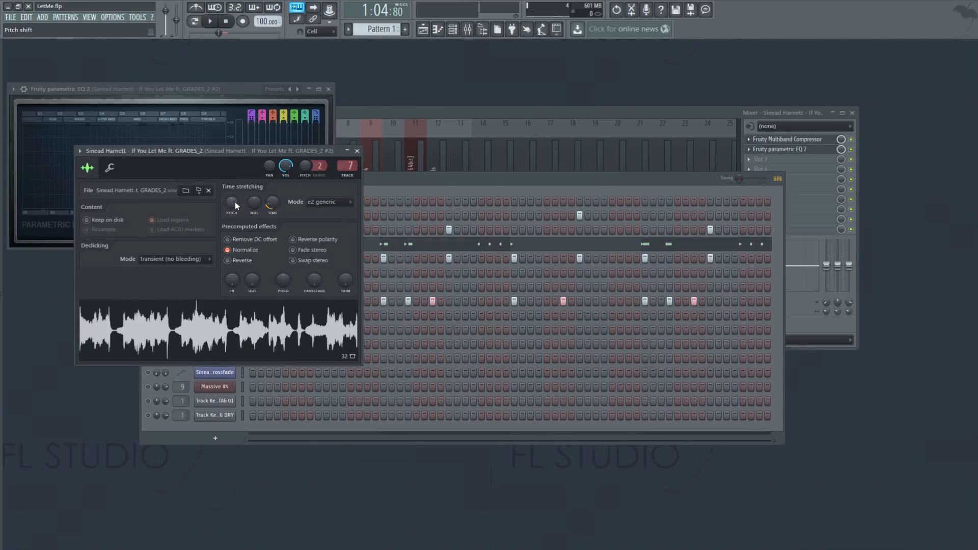
pyautogui.click(523, 540)
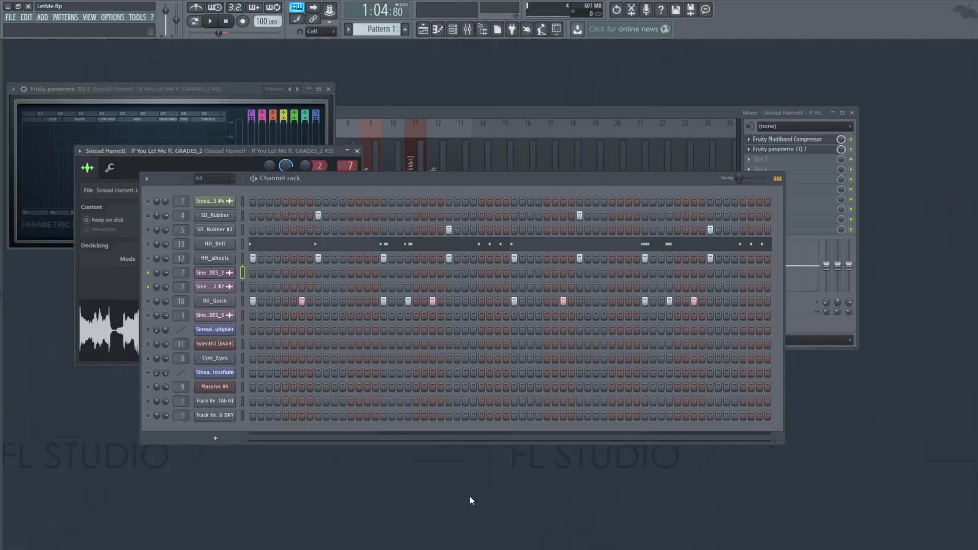
# Readjust the time-stretching pitch shift of the GRADES_2 #2 sample
pyautogui.click(219, 287)
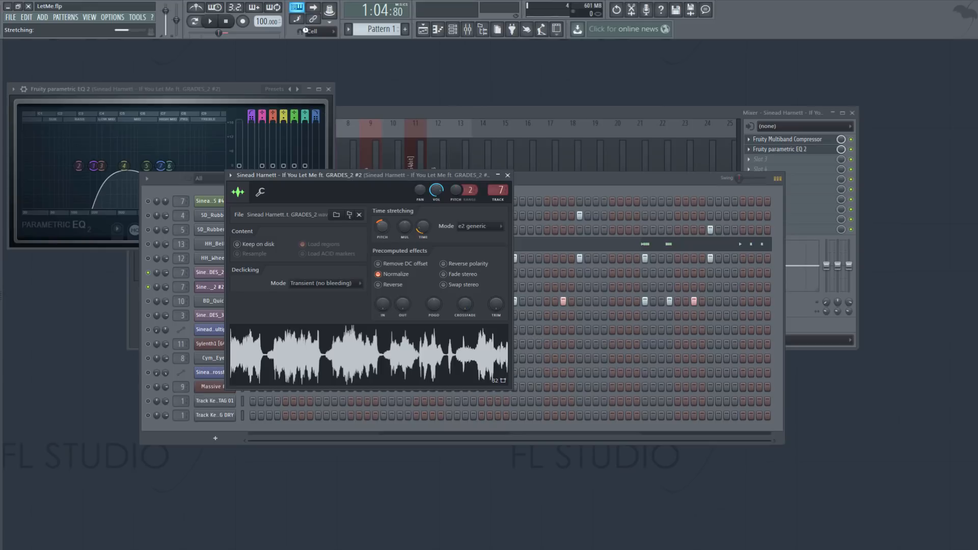
pyautogui.moveTo(385, 228); pyautogui.dragTo(385, 168)
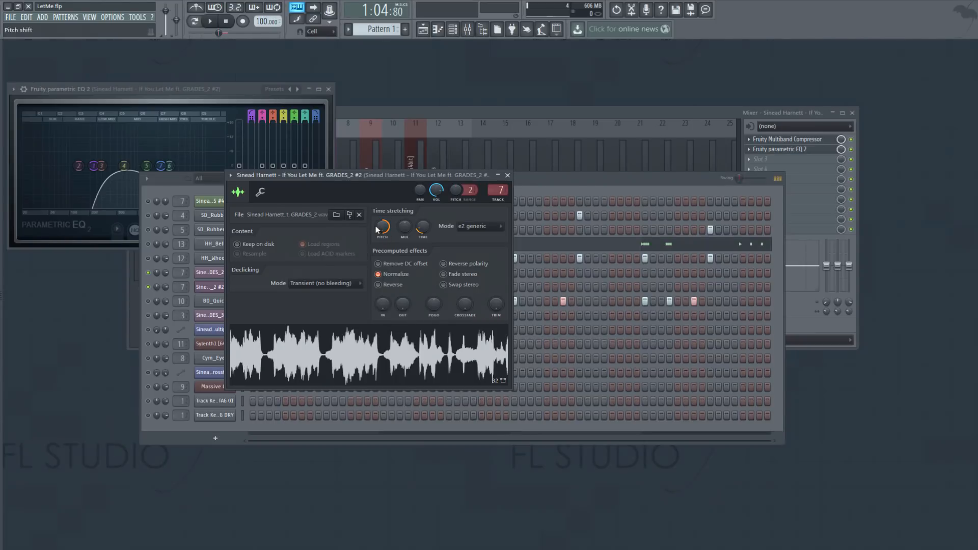
pyautogui.moveTo(379, 228)
pyautogui.mouseDown()
pyautogui.moveTo(379, 238)
pyautogui.moveTo(379, 227)
pyautogui.mouseUp()
pyautogui.click(210, 286)
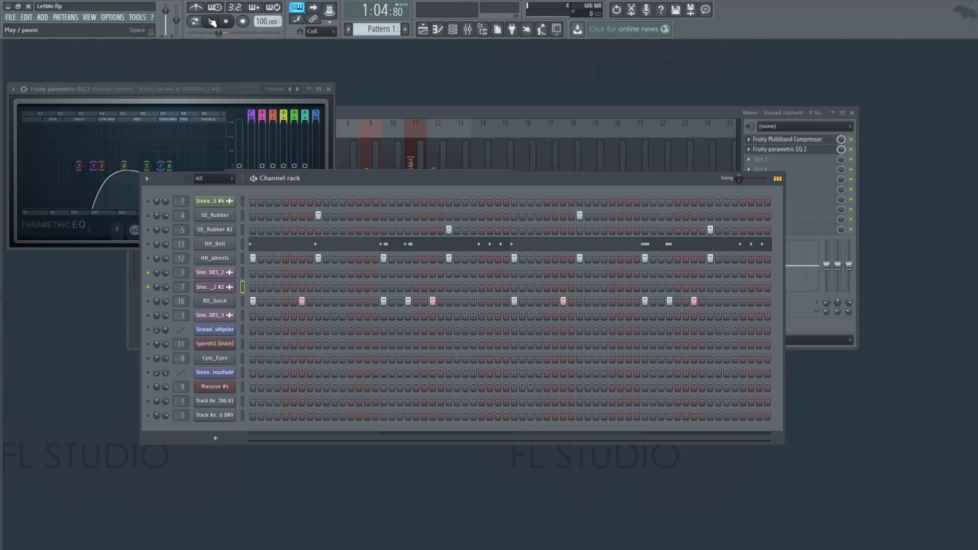
# Play the looped section in the playlist, with bars 28 to 36 enlarged, to hear both vocal layers together
pyautogui.click(212, 21)
pyautogui.press('F5')
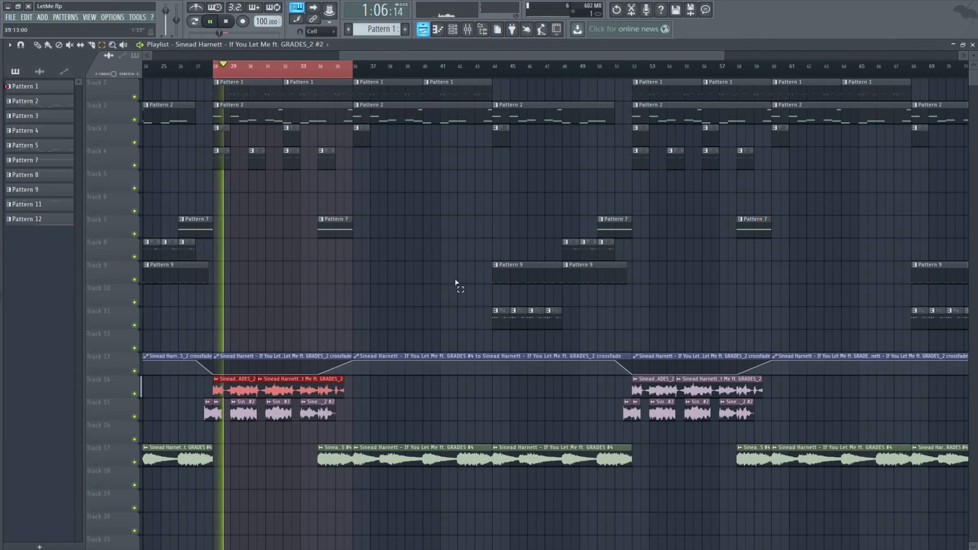
pyautogui.moveTo(723, 56); pyautogui.dragTo(393, 57)
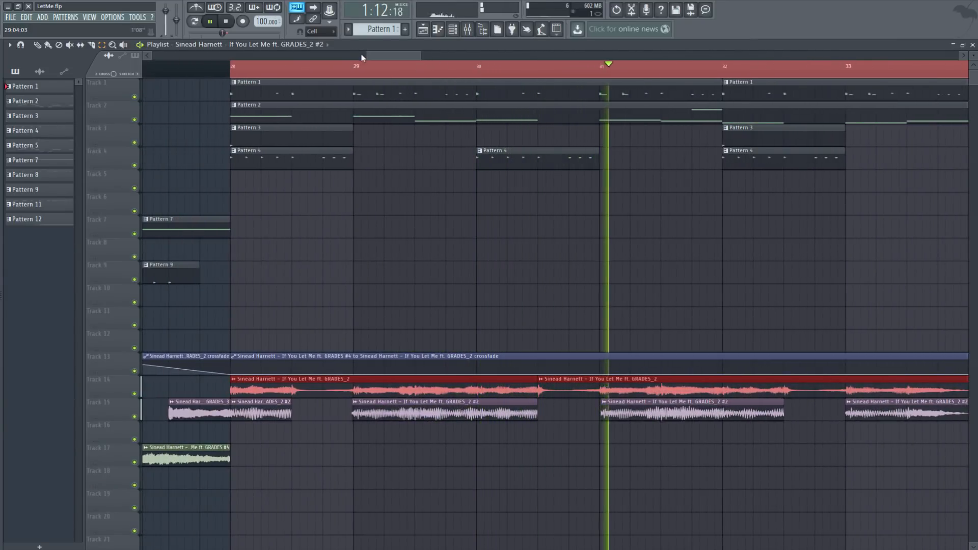
pyautogui.moveTo(421, 56); pyautogui.dragTo(507, 78)
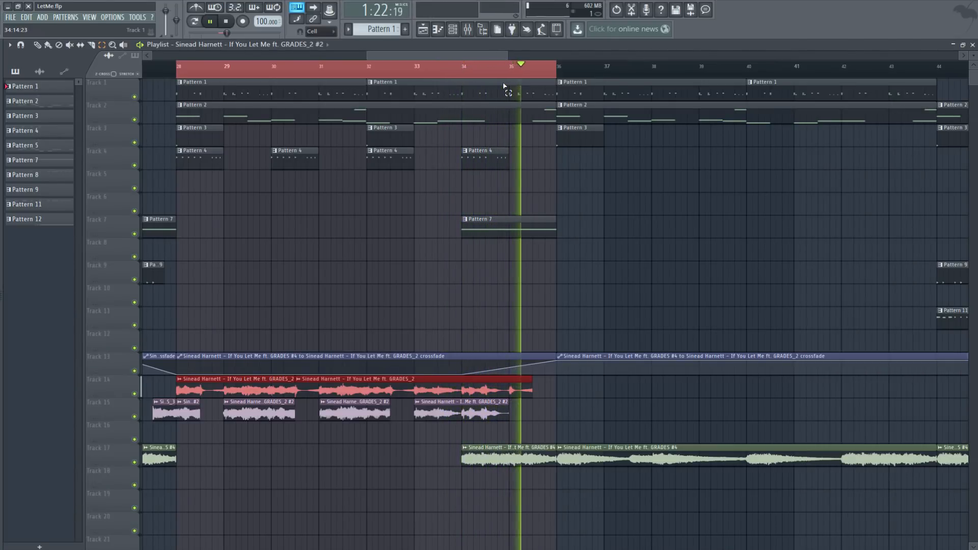
pyautogui.click(226, 24)
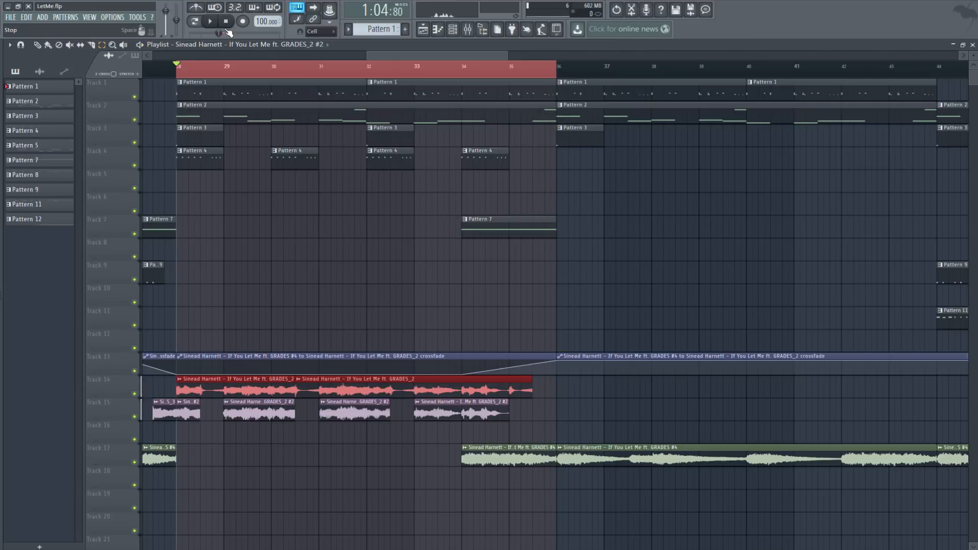
# Select the Track 17 clip ending at bar 36, unmute the GRADES #4 and crossfade channels, and open the crossfade channel's settings
pyautogui.moveTo(558, 397); pyautogui.dragTo(532, 466)
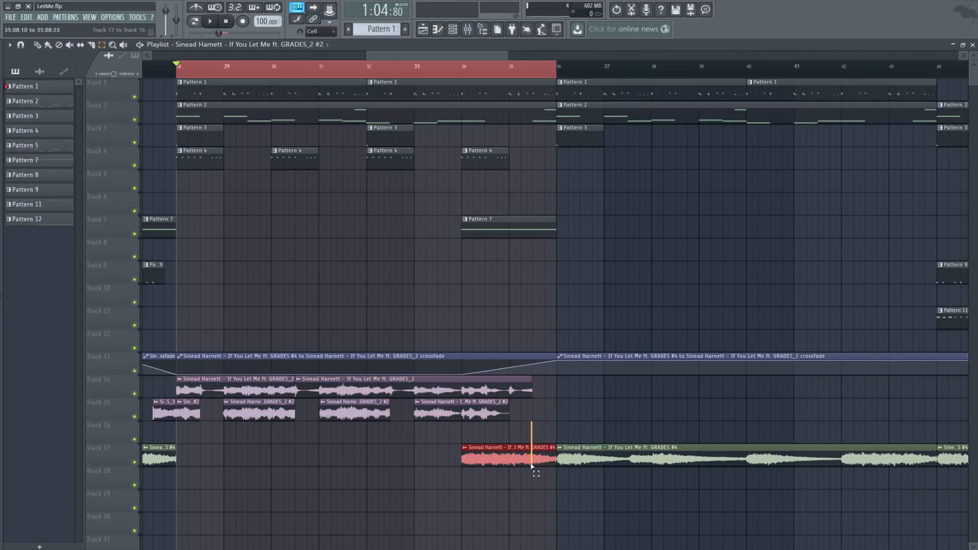
pyautogui.click(973, 45)
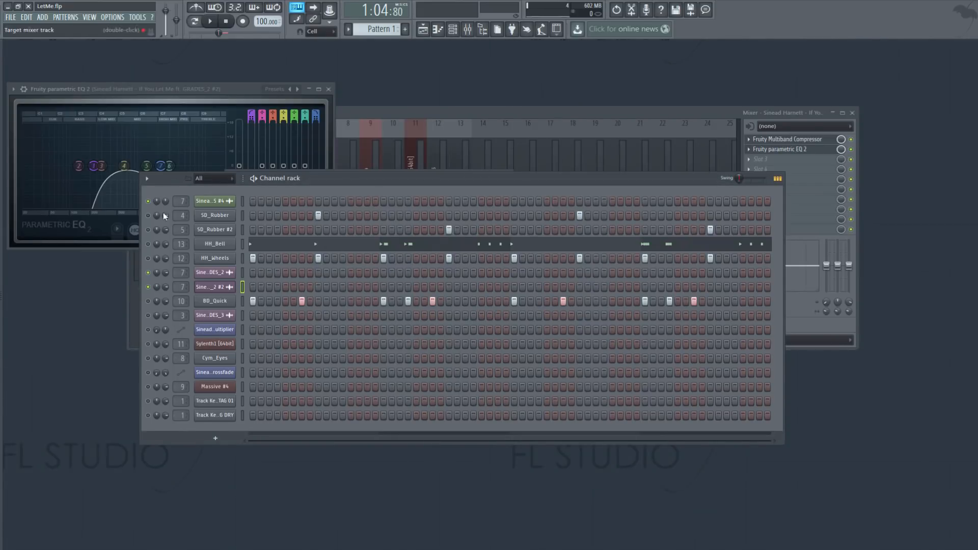
pyautogui.click(225, 373)
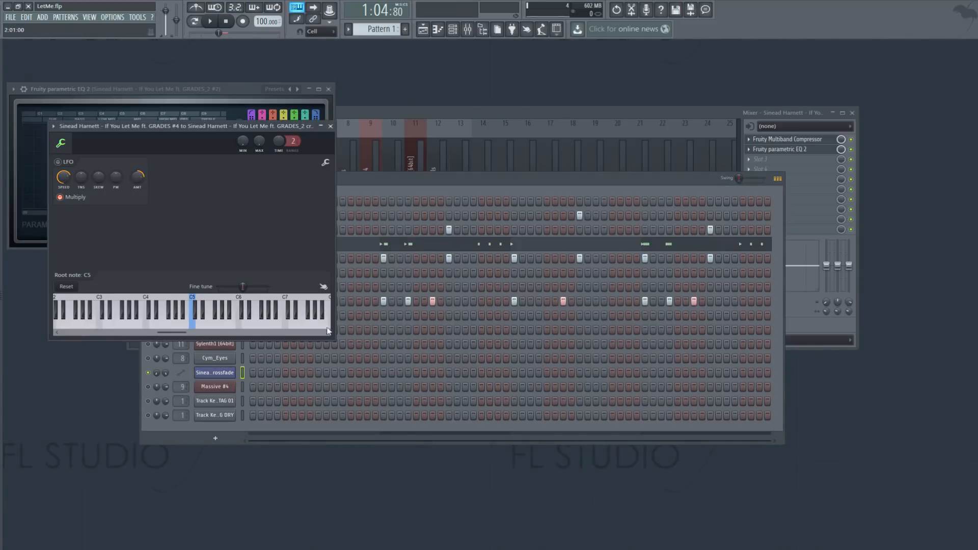
# Examine the Crossfade with options for the first GRADES_2 clip on Track 14 and briefly play the looped section
pyautogui.click(423, 29)
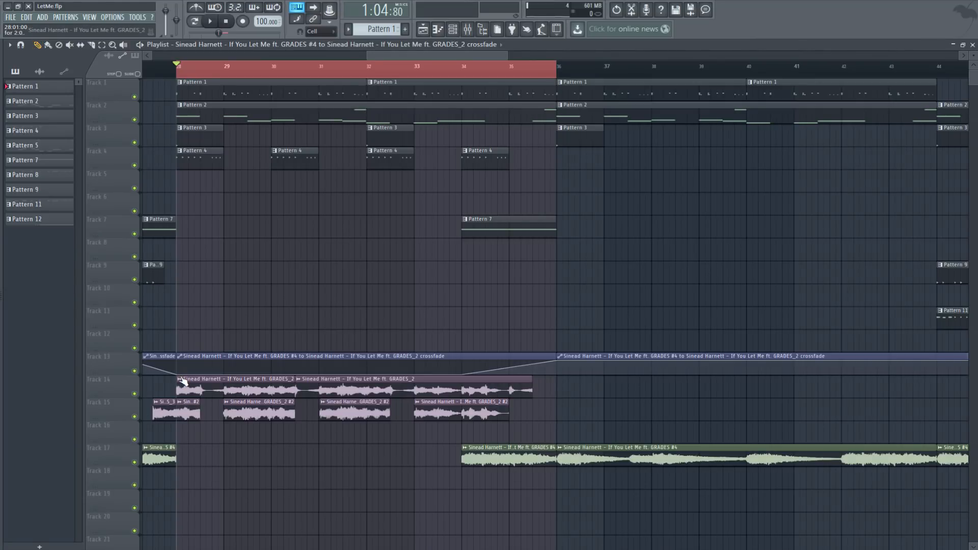
pyautogui.click(180, 379)
pyautogui.moveTo(283, 458)
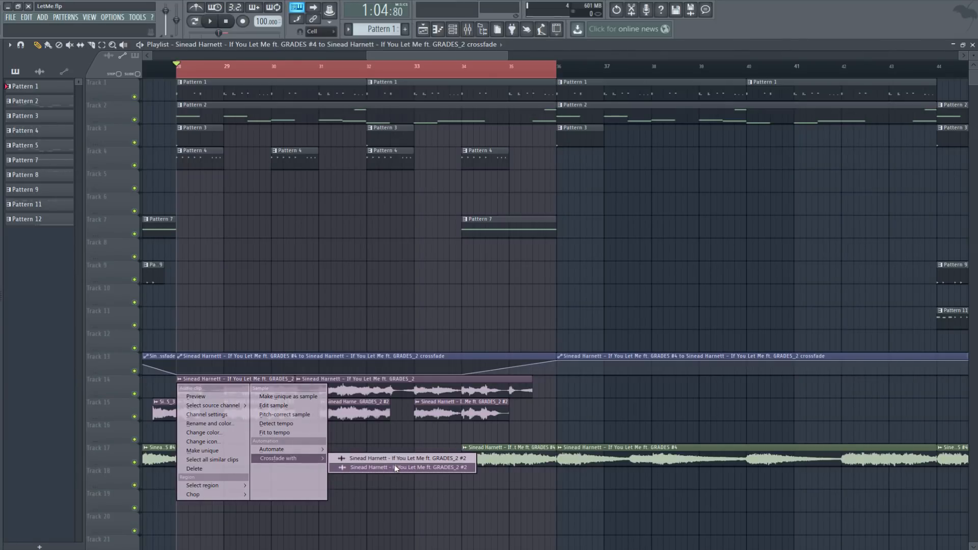
pyautogui.click(611, 512)
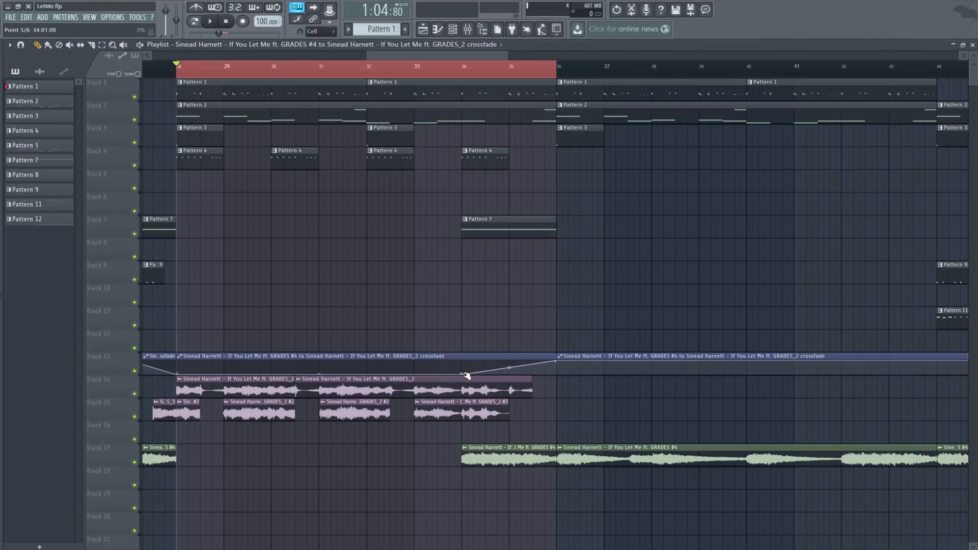
pyautogui.click(211, 23)
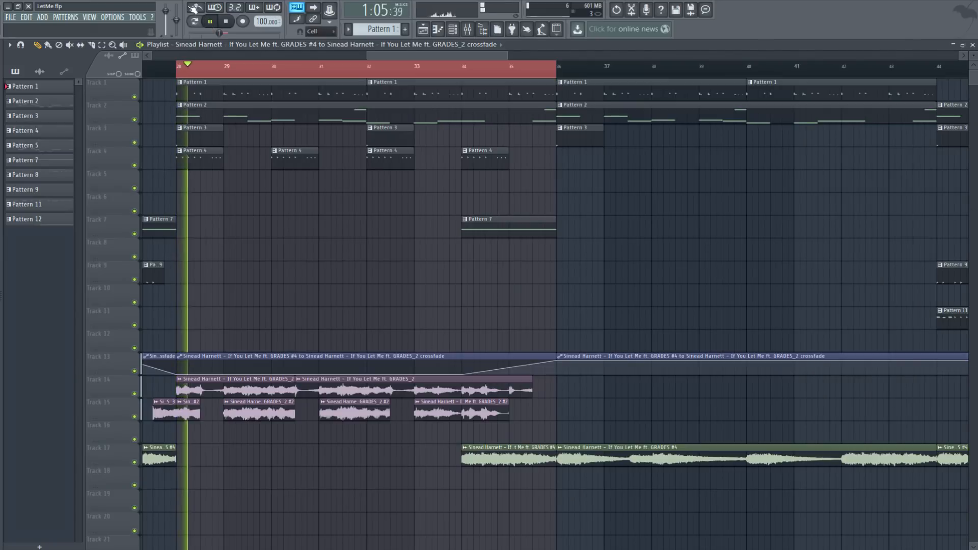
pyautogui.press('space')
# Make Pattern 7 the active pattern and open the Massive #4 synth from the channel rack
pyautogui.click(543, 219)
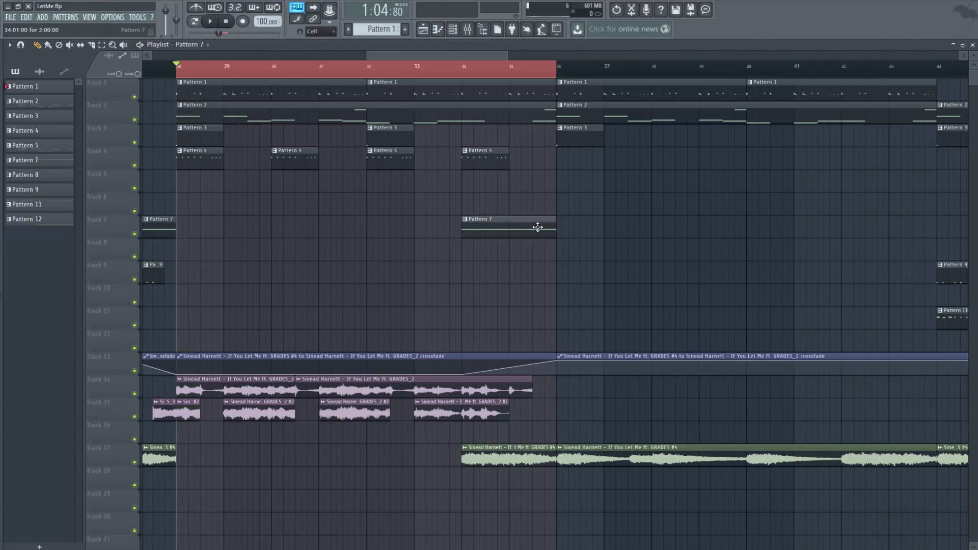
pyautogui.click(972, 45)
pyautogui.press('F6')
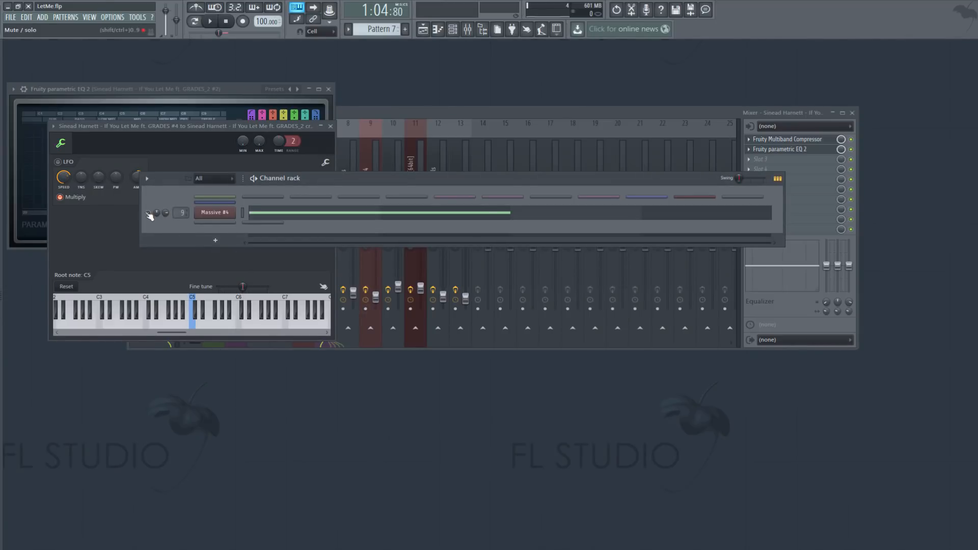
pyautogui.click(223, 216)
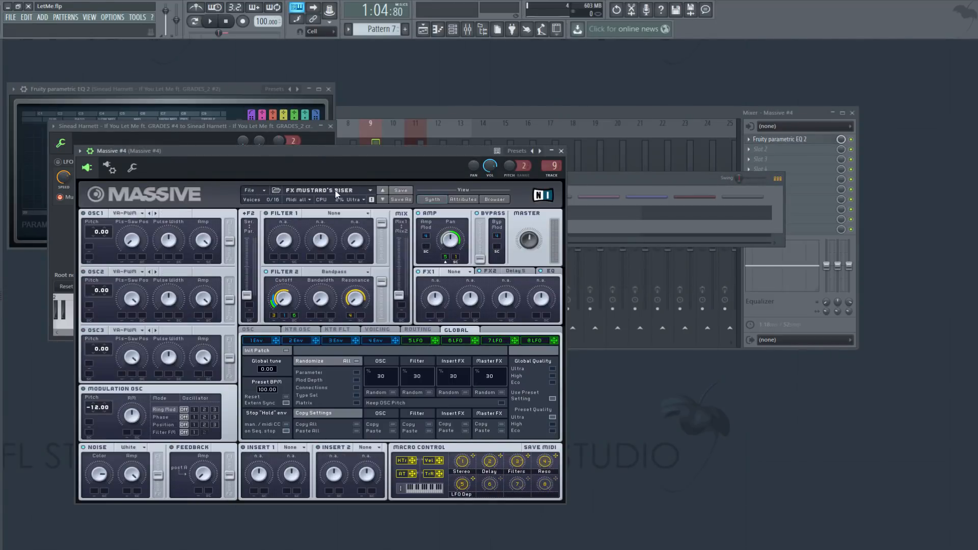
# Play the playlist from bar 32 through the Pattern 7 riser and return the playhead to the loop start
pyautogui.press('F6')
pyautogui.press('F5')
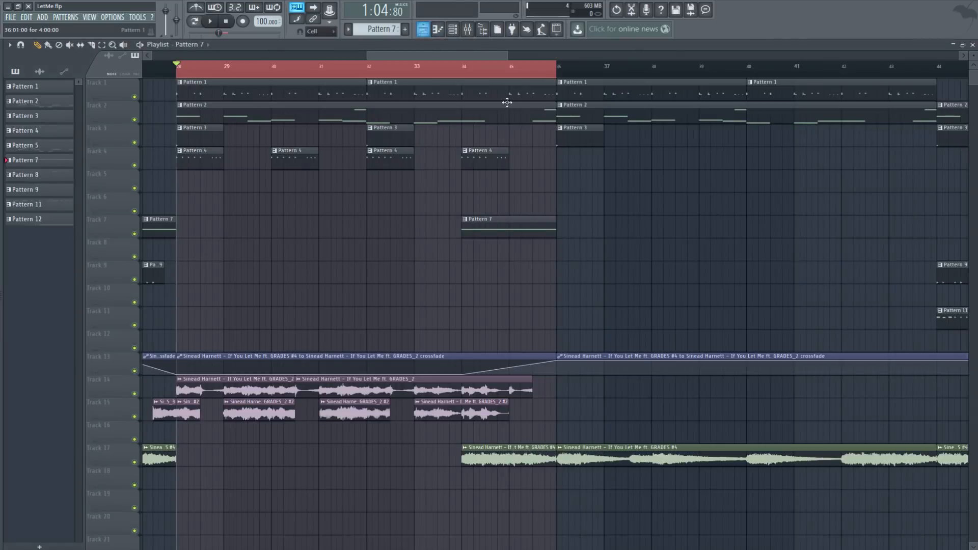
pyautogui.click(364, 77)
pyautogui.press('space')
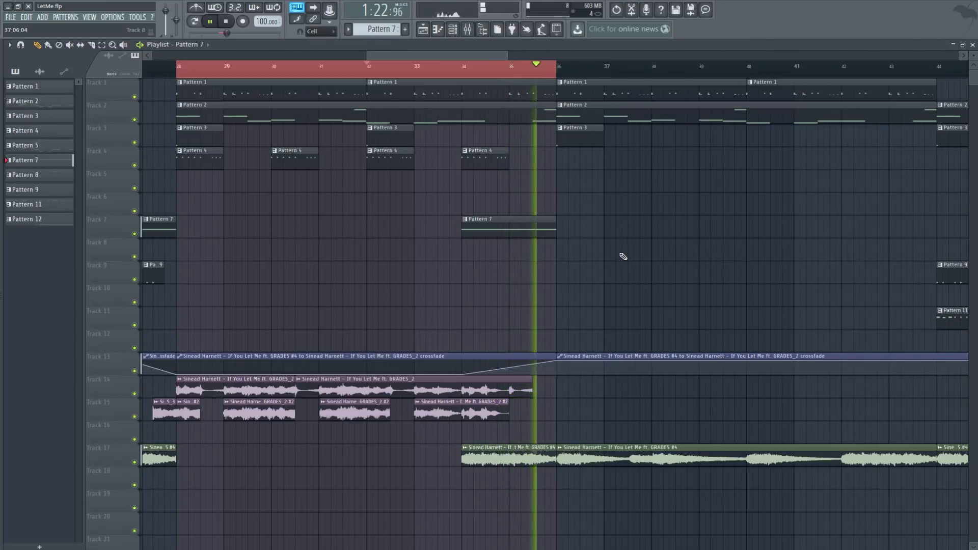
pyautogui.click(226, 22)
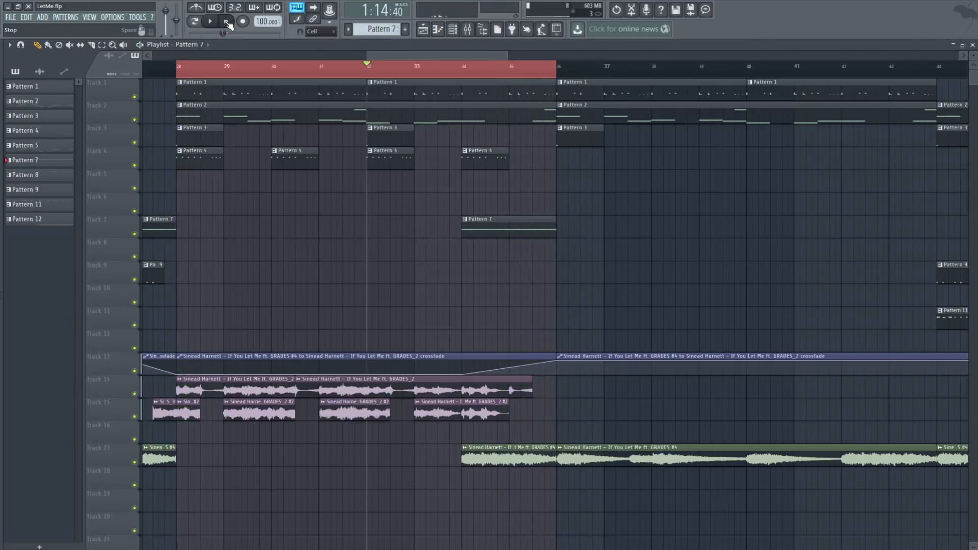
pyautogui.click(228, 22)
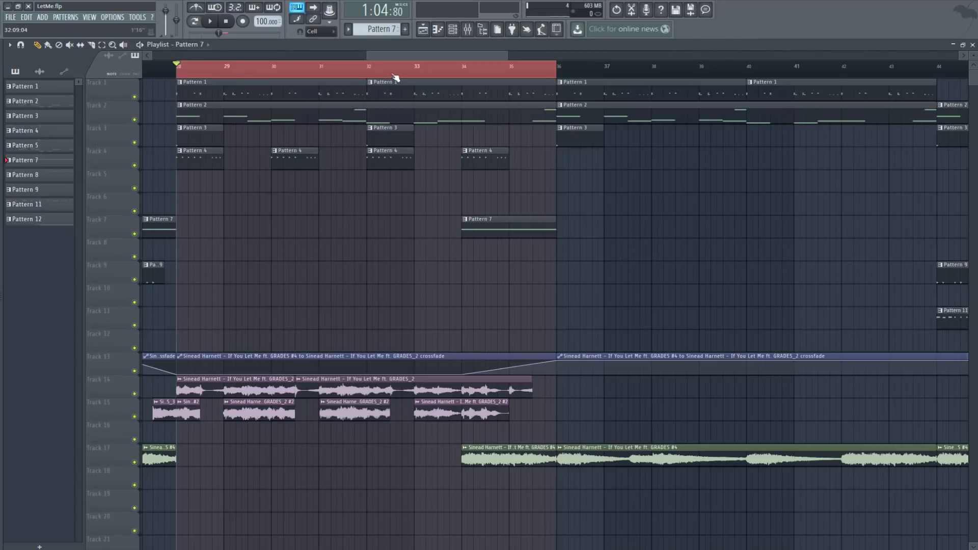
# Move the playhead to bar 2 at the start of the arrangement and briefly play it
pyautogui.moveTo(366, 55); pyautogui.dragTo(151, 56)
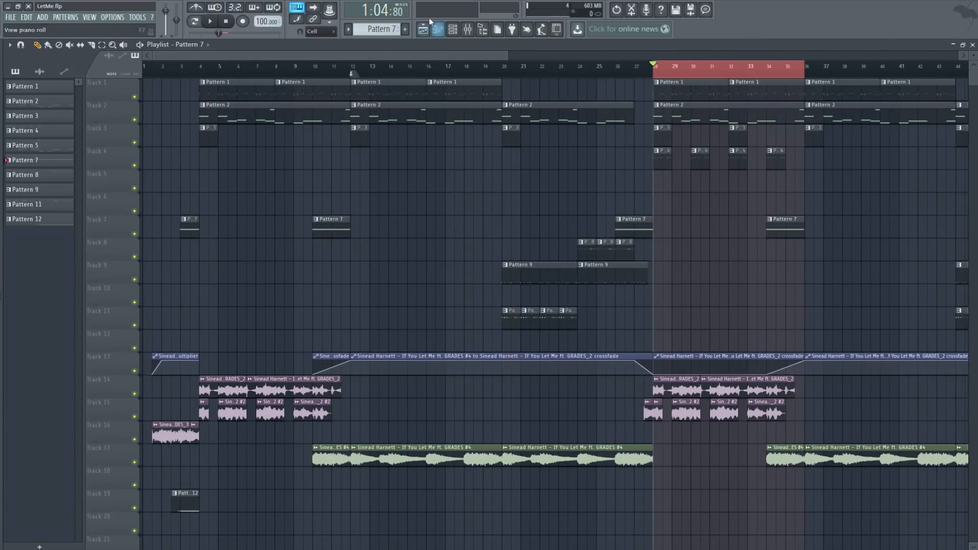
pyautogui.moveTo(508, 57); pyautogui.dragTo(915, 55)
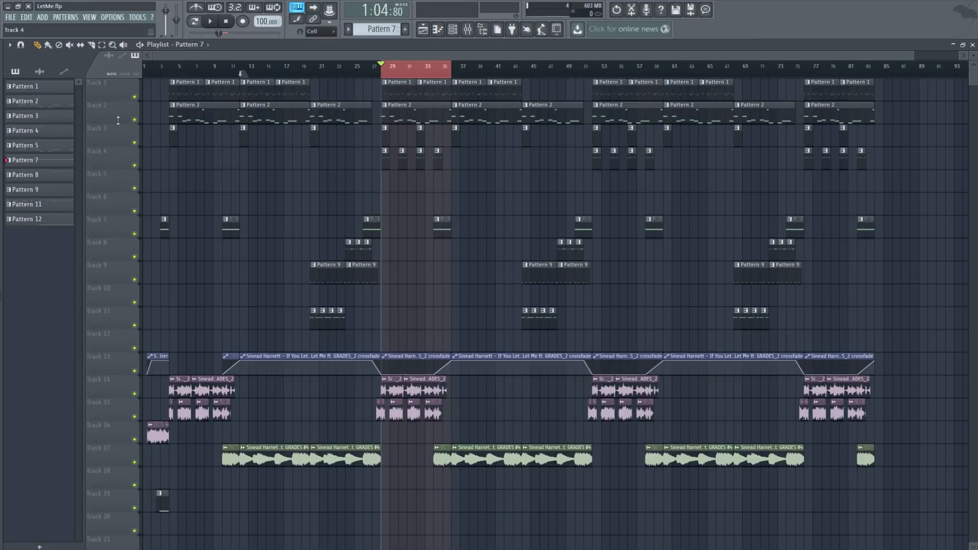
pyautogui.click(151, 75)
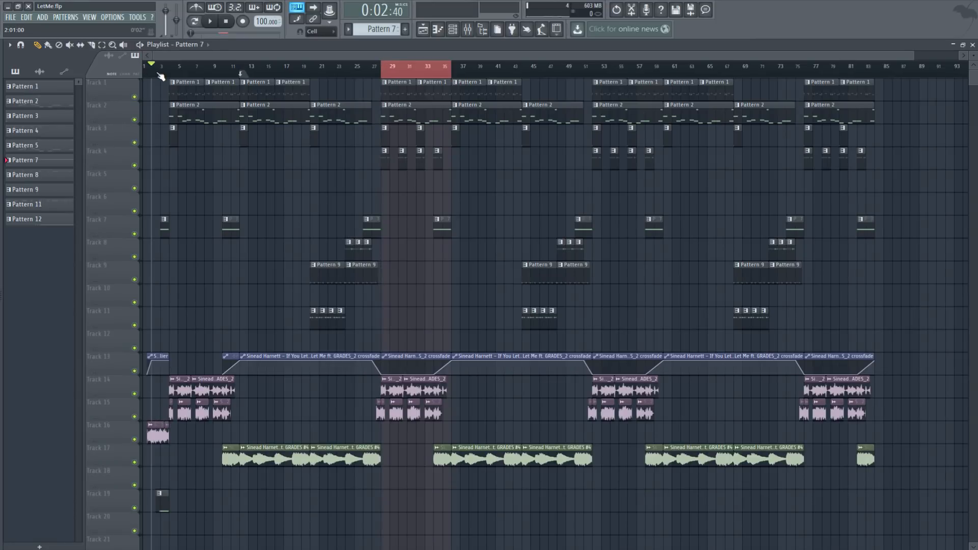
pyautogui.click(209, 22)
pyautogui.press('space')
# Display all channels in the channel rack
pyautogui.click(973, 45)
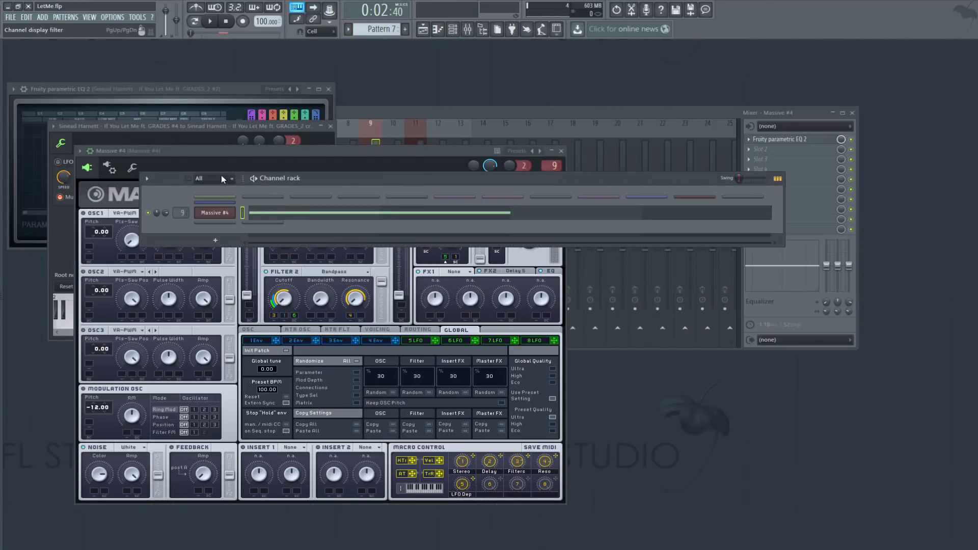
pyautogui.click(223, 179)
pyautogui.click(228, 189)
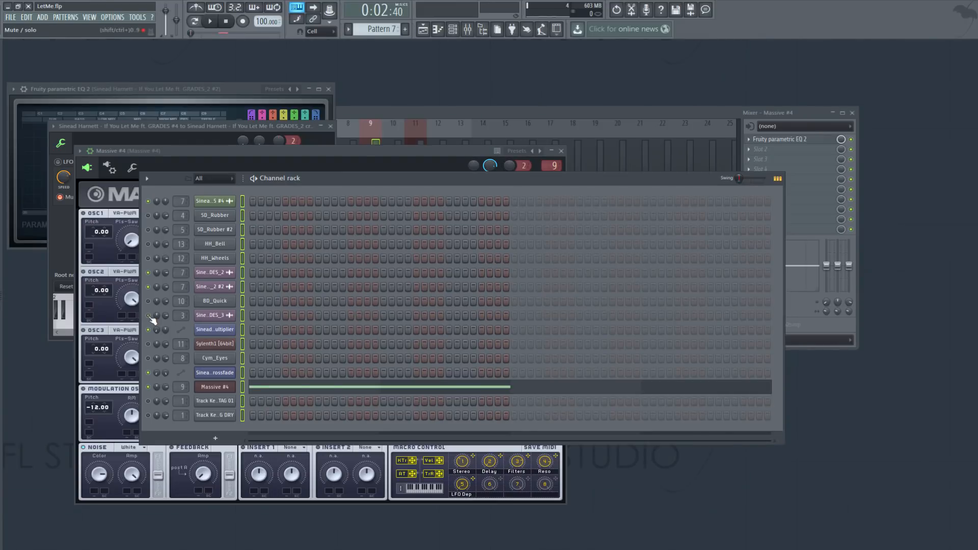
# Play the arrangement's intro from bar 2 through bar 4 with the playlist in view, and stop playback
pyautogui.click(213, 22)
pyautogui.click(425, 30)
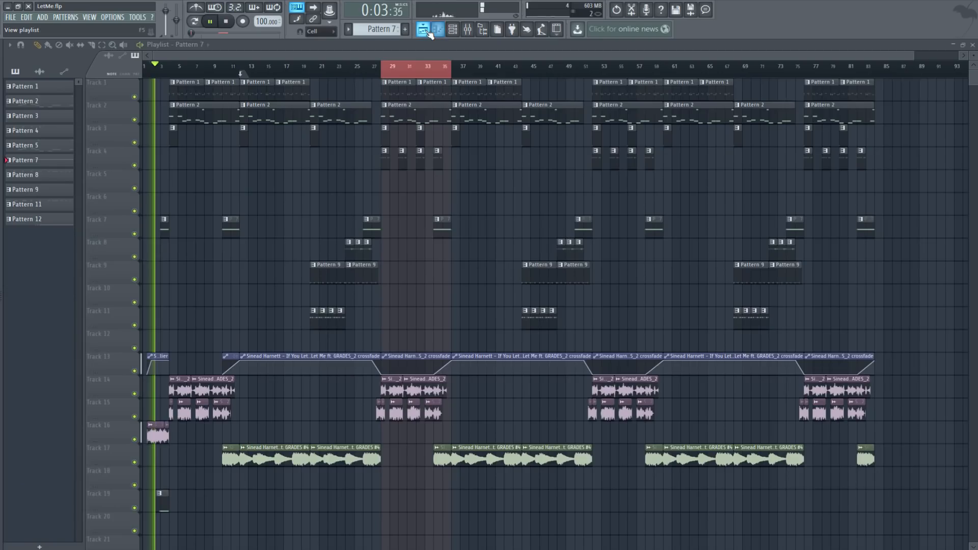
pyautogui.moveTo(906, 55); pyautogui.dragTo(292, 55)
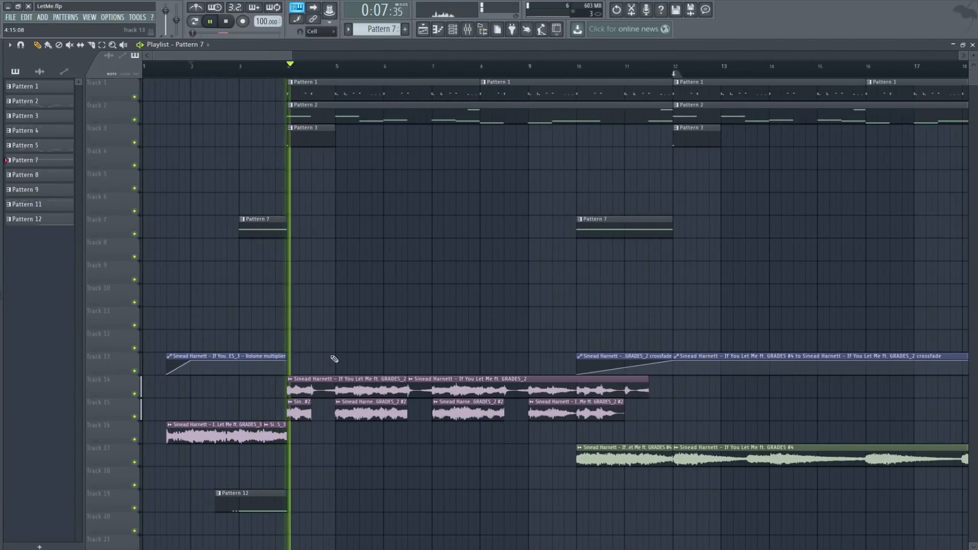
pyautogui.click(227, 22)
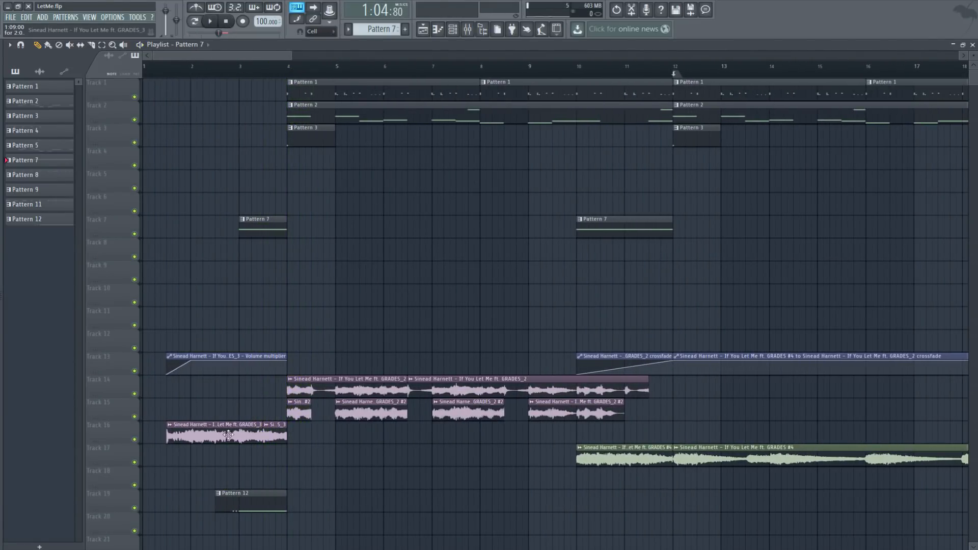
# Place the playhead at the start of the Track 16 vocal clip and play the intro up to bar 4
pyautogui.moveTo(153, 61); pyautogui.dragTo(172, 66)
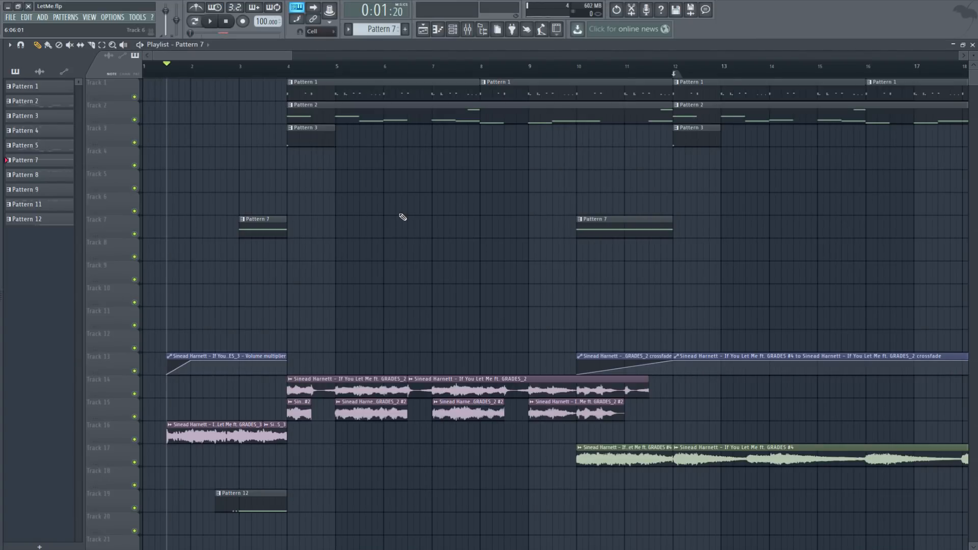
pyautogui.click(213, 22)
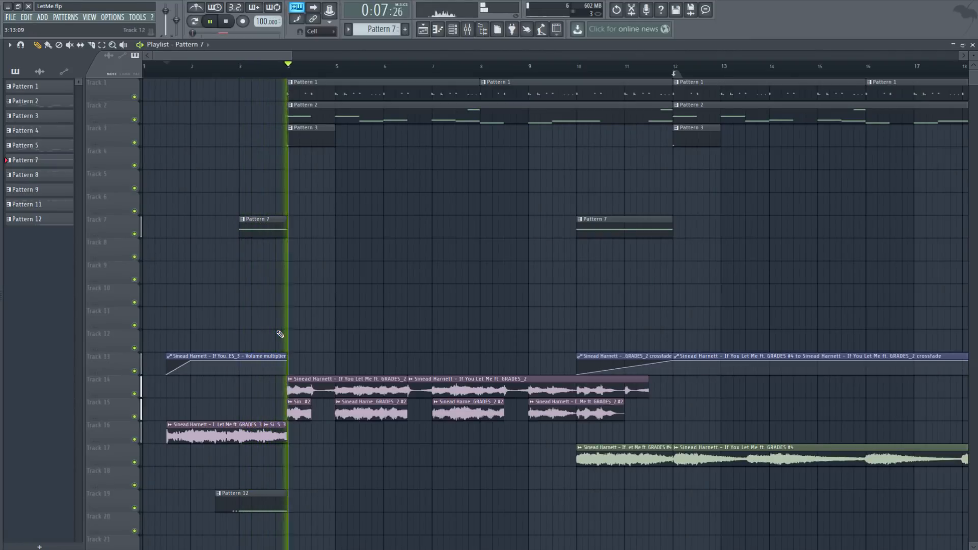
pyautogui.click(226, 22)
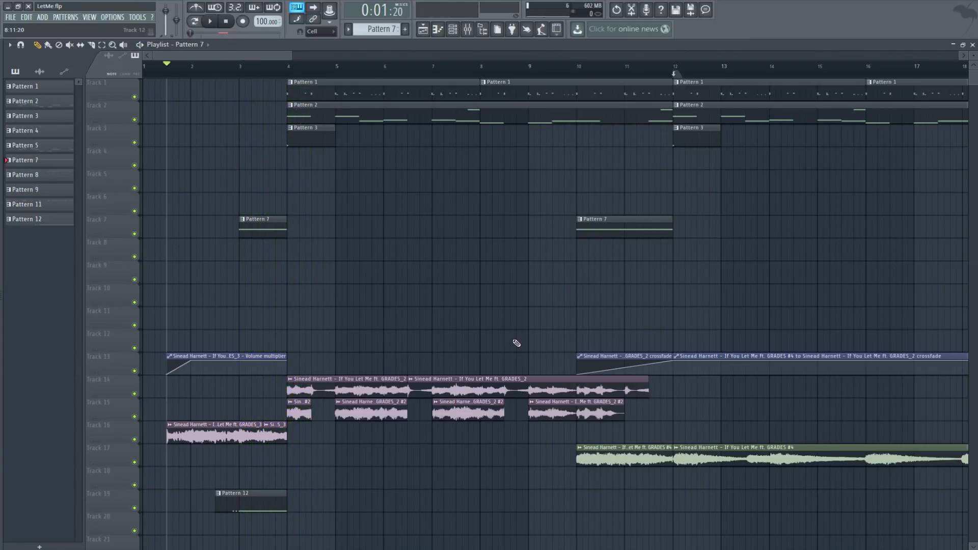
pyautogui.scroll(-5, 295, 58)
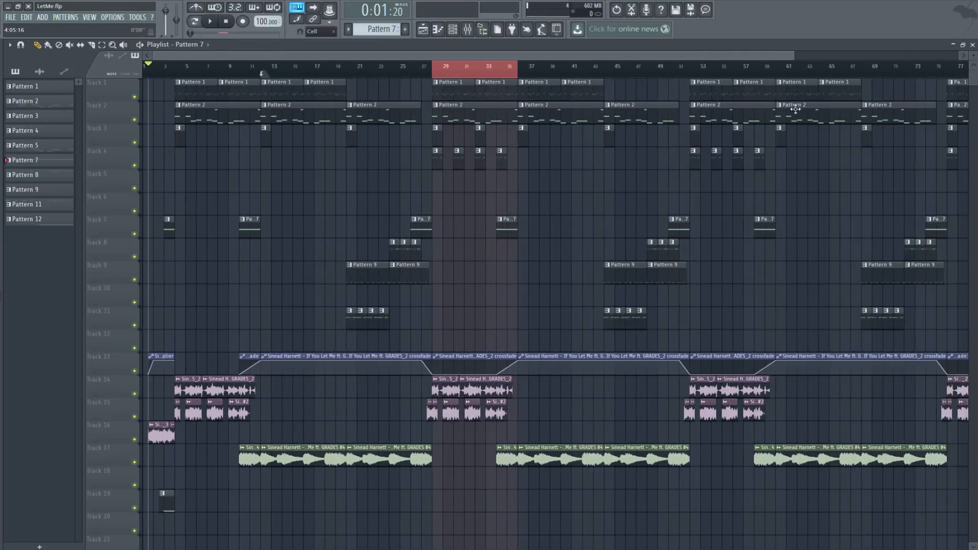
pyautogui.click(227, 23)
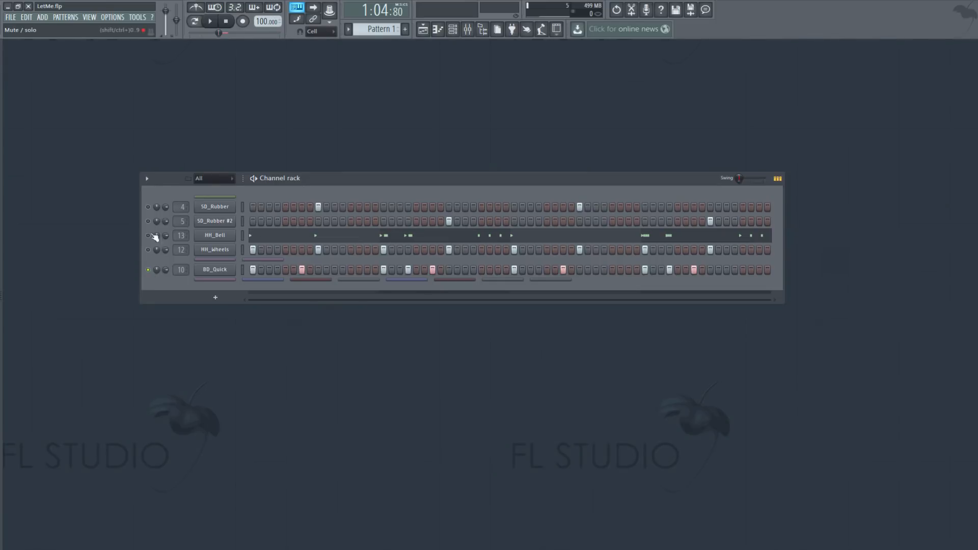
# Play the drum pattern and examine BD_Quick's notes in Pattern 1's piano roll
pyautogui.click(214, 27)
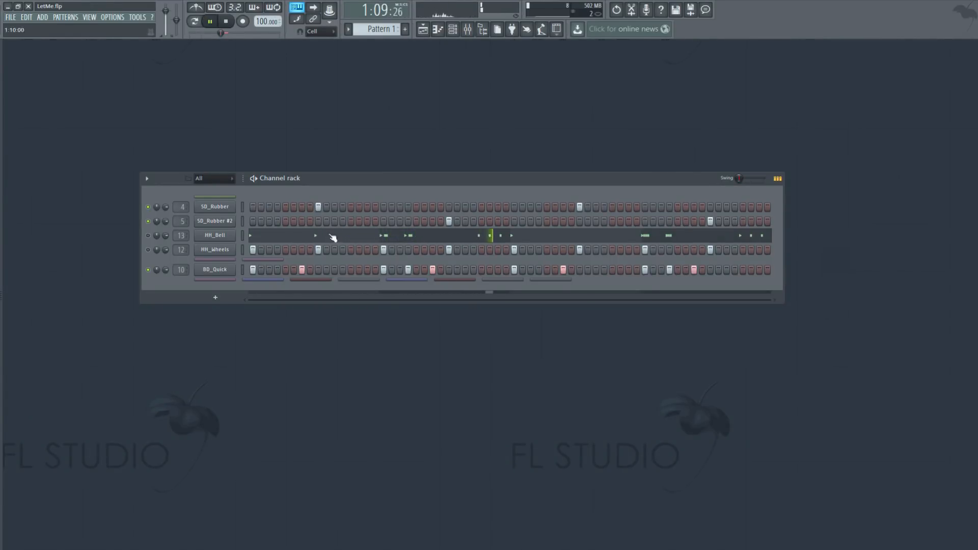
pyautogui.rightClick(232, 269)
pyautogui.click(250, 270)
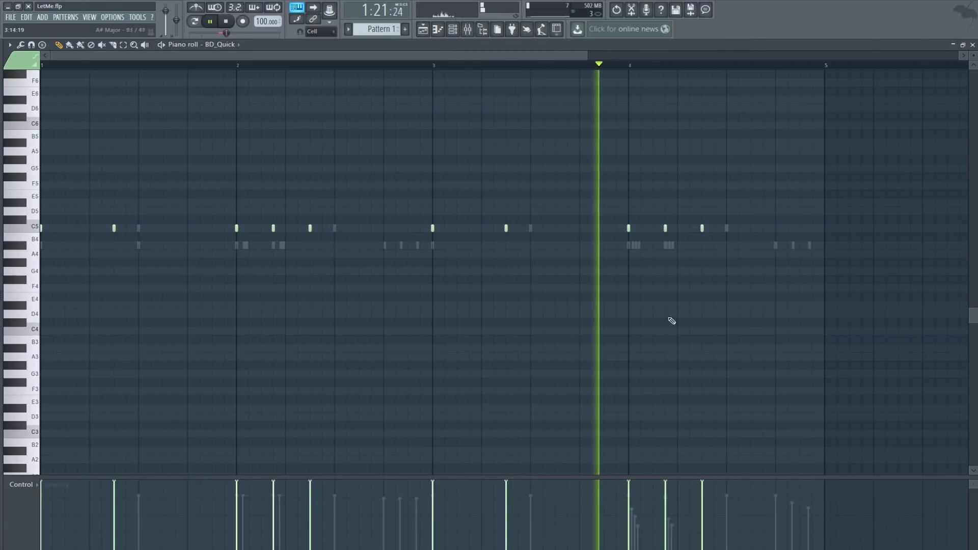
pyautogui.click(972, 45)
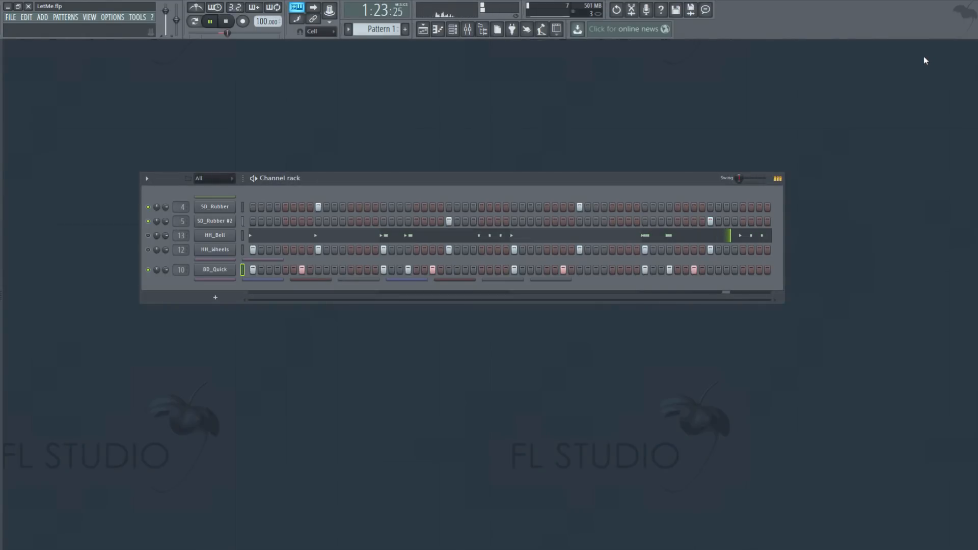
# Examine the SD_Rubber sample and the Fruity delay 2 on its mixer track, including the preset values for the delay time
pyautogui.click(216, 207)
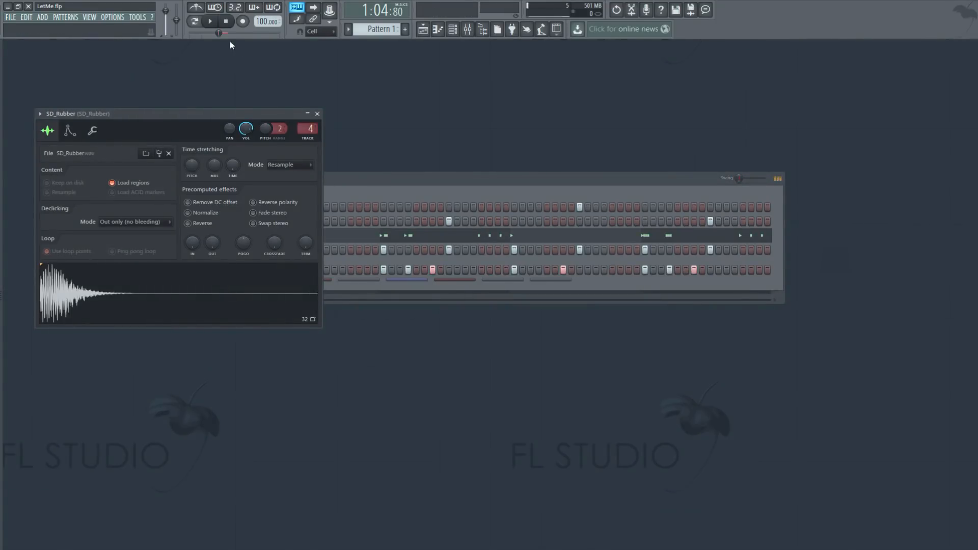
pyautogui.click(468, 29)
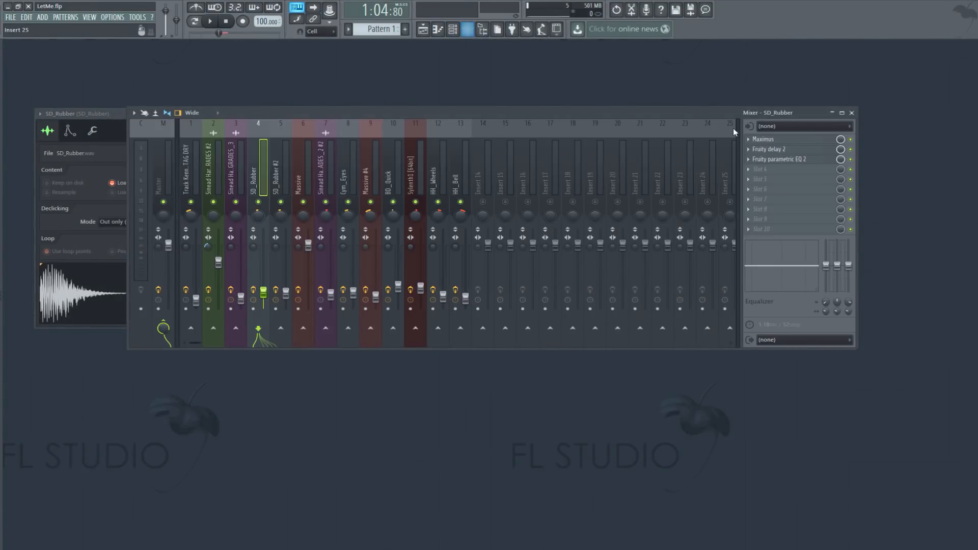
pyautogui.click(784, 153)
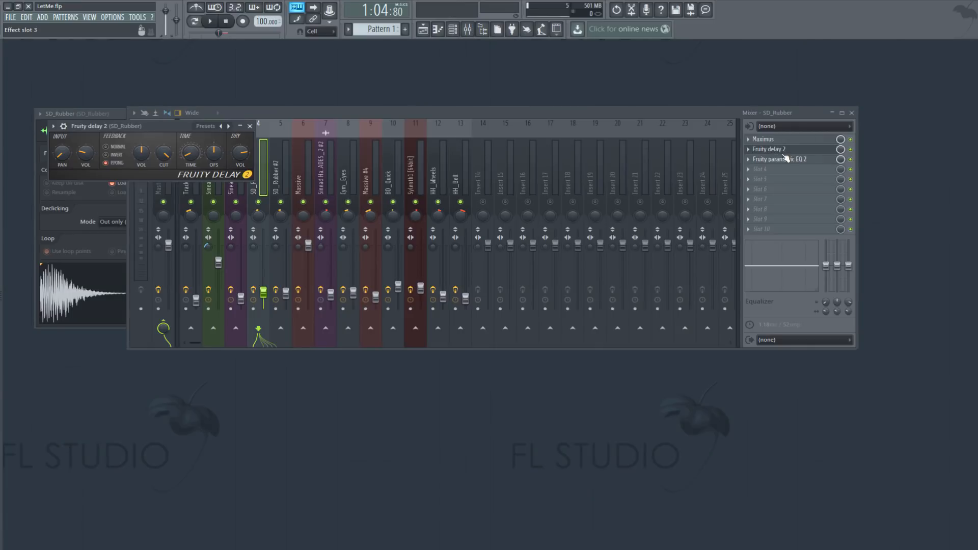
pyautogui.rightClick(196, 155)
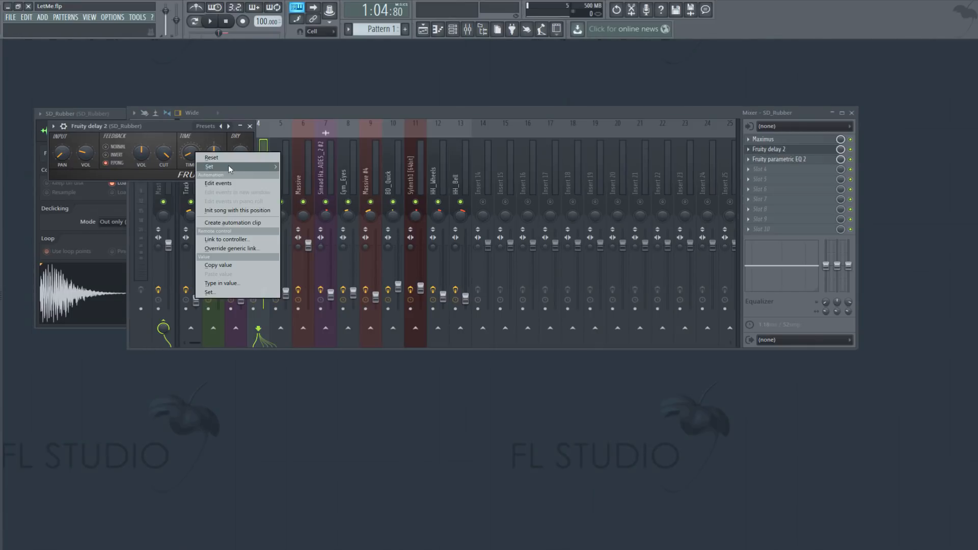
pyautogui.moveTo(234, 166)
pyautogui.click(308, 168)
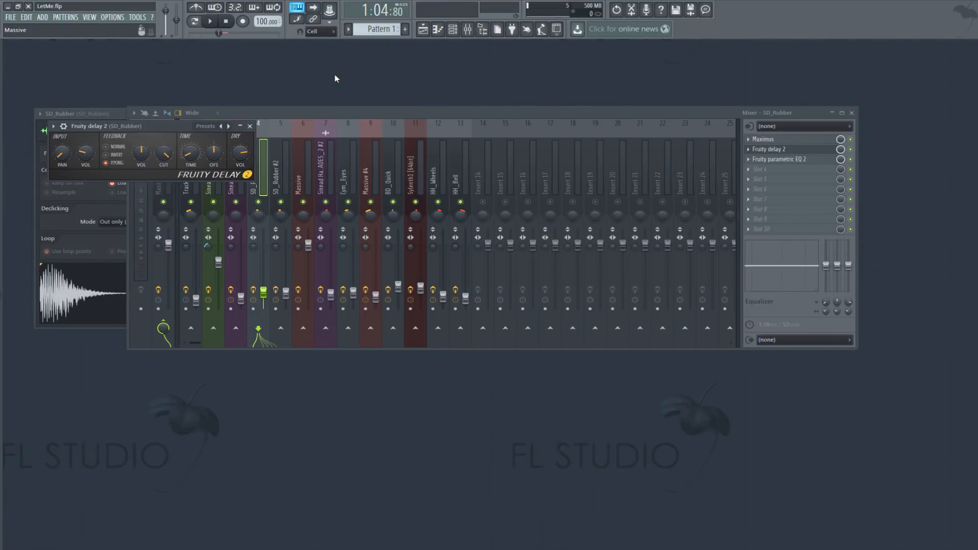
# Examine the SD_Rubber #2 channel's Maximus with its preset list and its Fruity Reeverb 2, and preview the sound
pyautogui.press('F6')
pyautogui.click(200, 221)
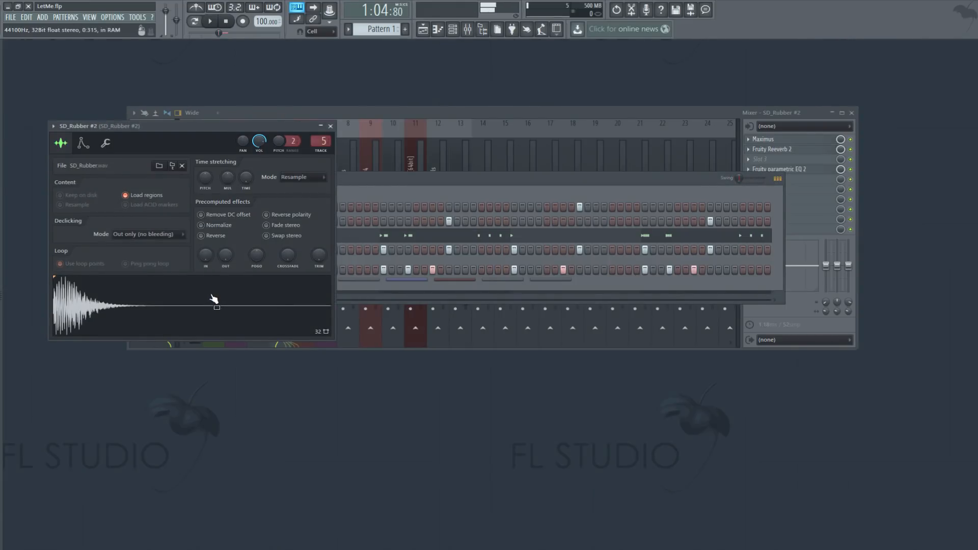
pyautogui.click(777, 142)
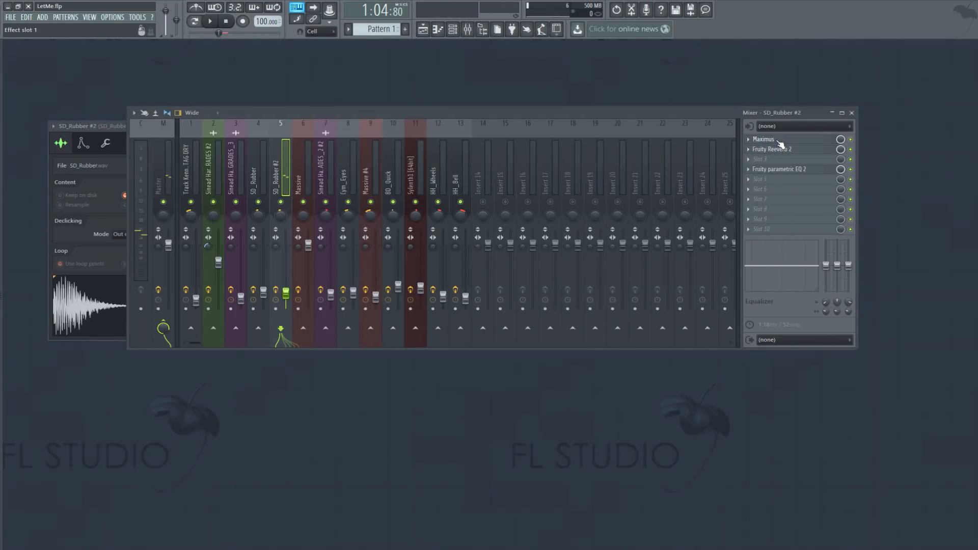
pyautogui.click(798, 141)
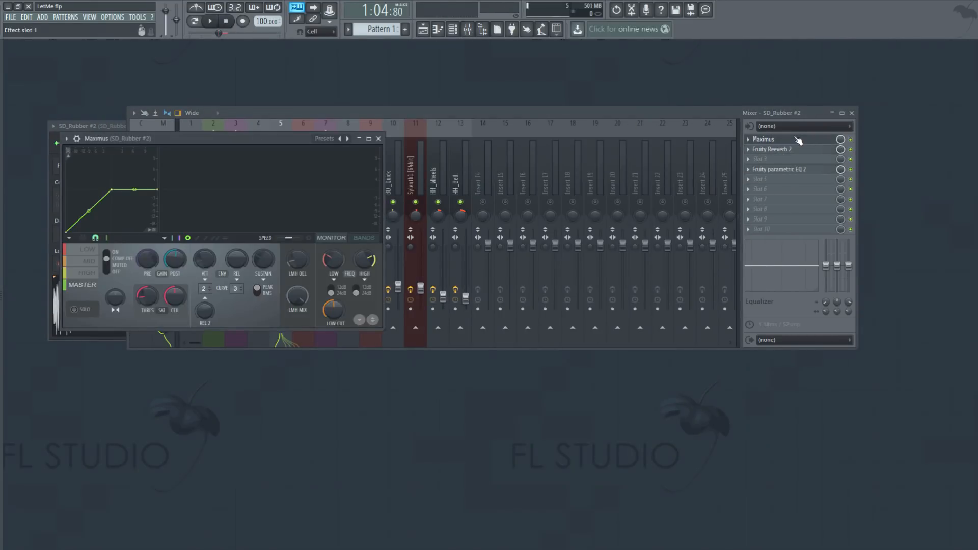
pyautogui.rightClick(354, 140)
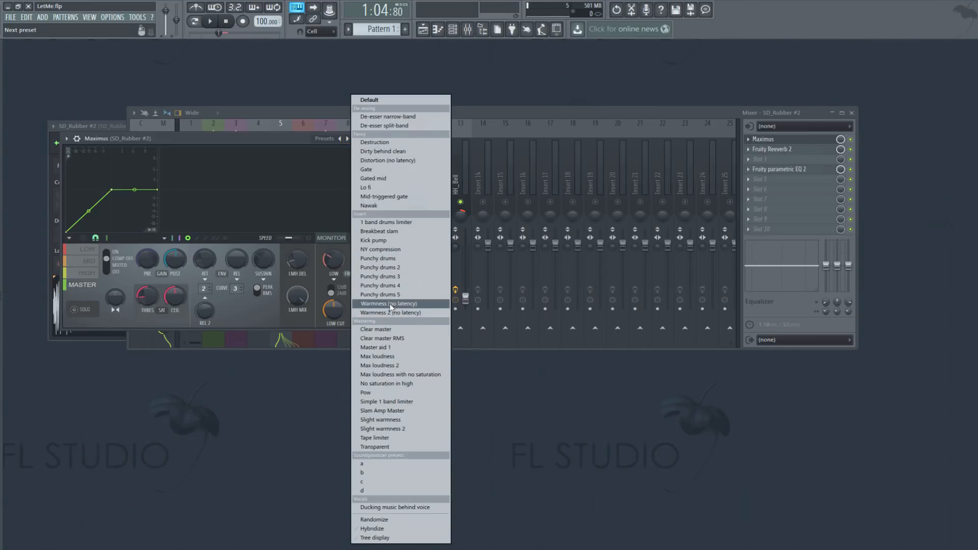
pyautogui.click(731, 528)
pyautogui.click(793, 149)
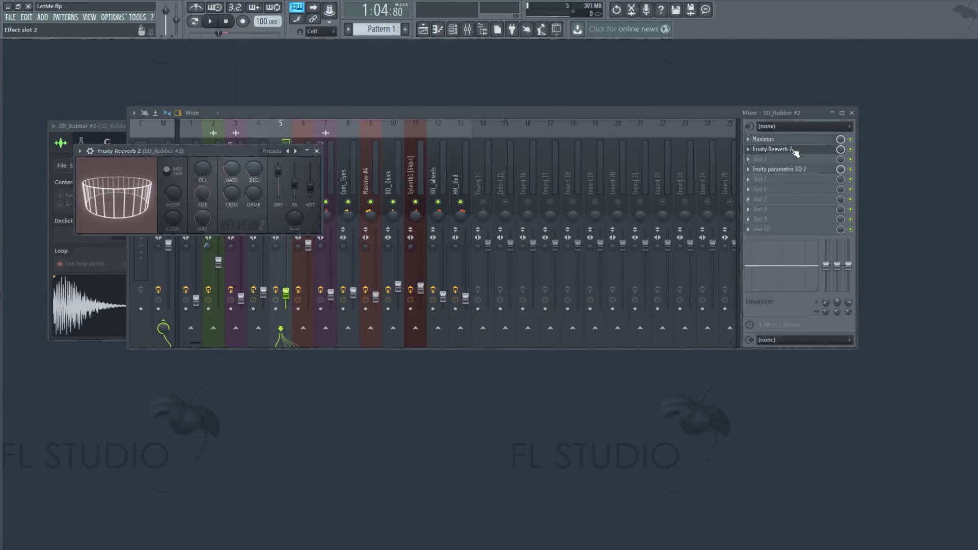
pyautogui.press('z')
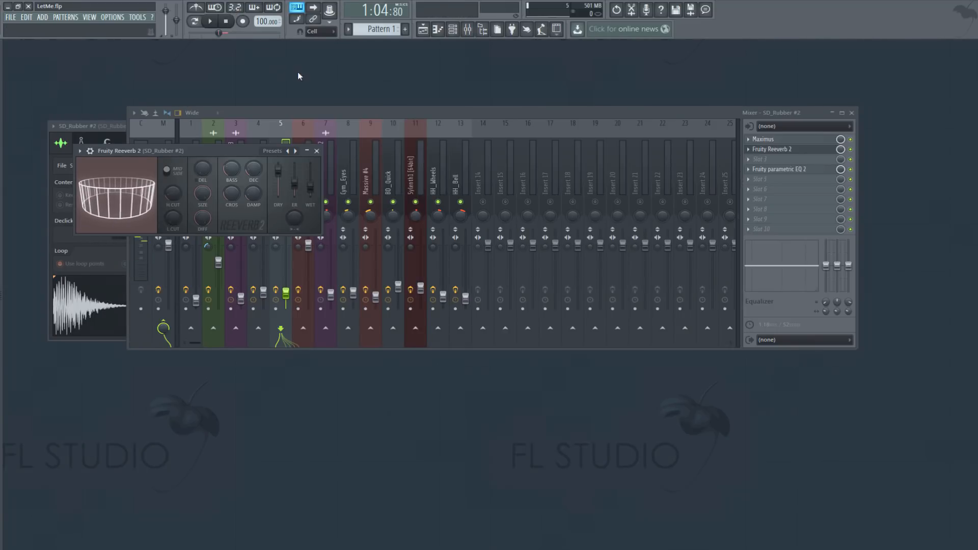
# Make Pattern 4 active, open HH_Bell's piano roll, and delete all of its notes
pyautogui.press('F6')
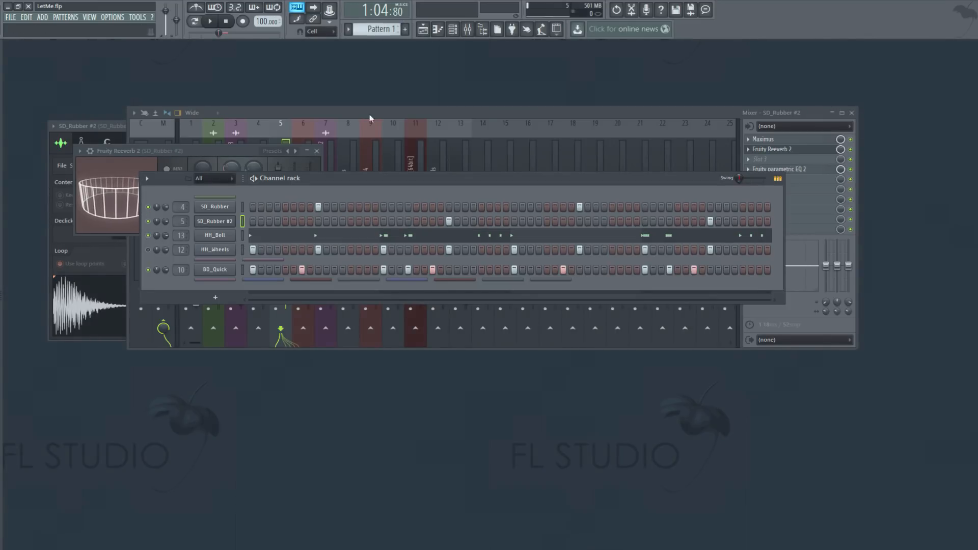
pyautogui.moveTo(376, 30); pyautogui.dragTo(376, 14)
pyautogui.click(307, 204)
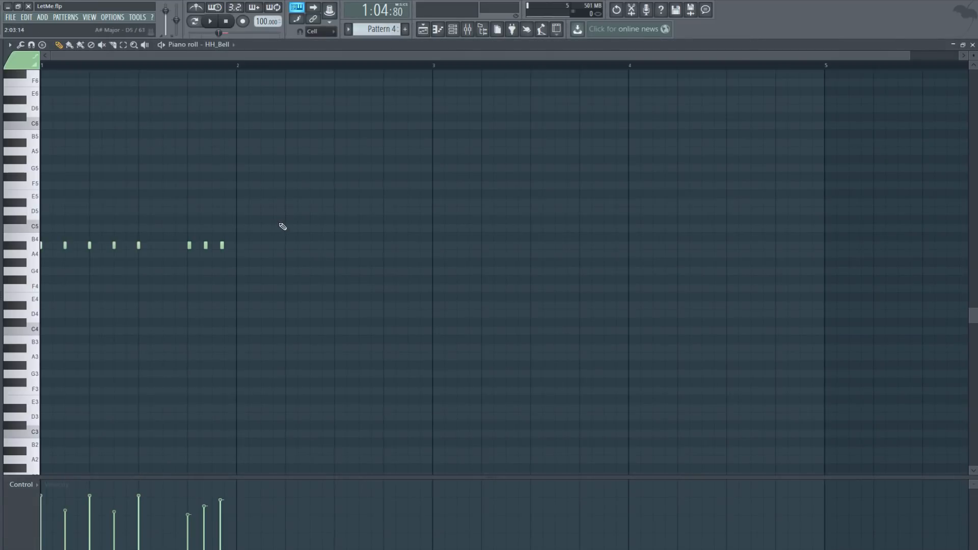
pyautogui.moveTo(275, 198); pyautogui.dragTo(3, 275)
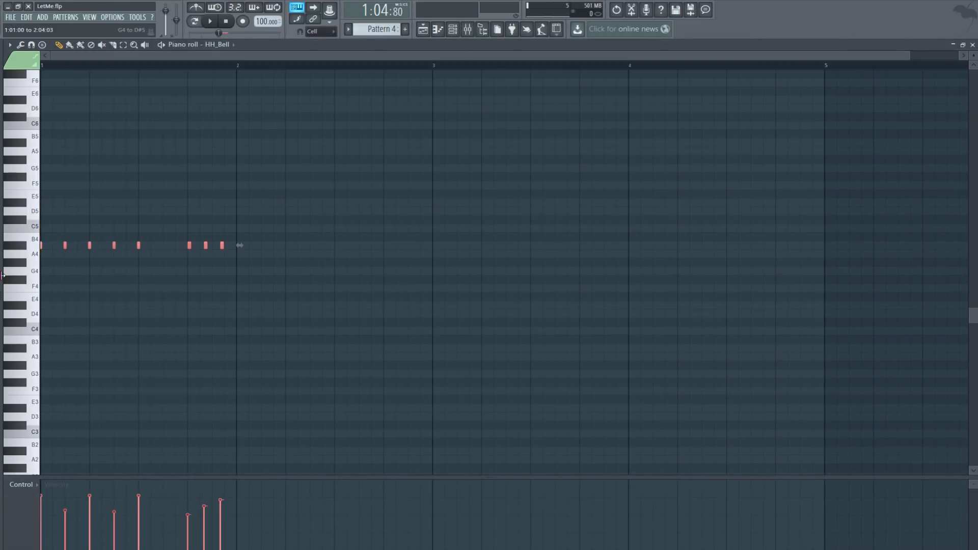
pyautogui.press('Delete')
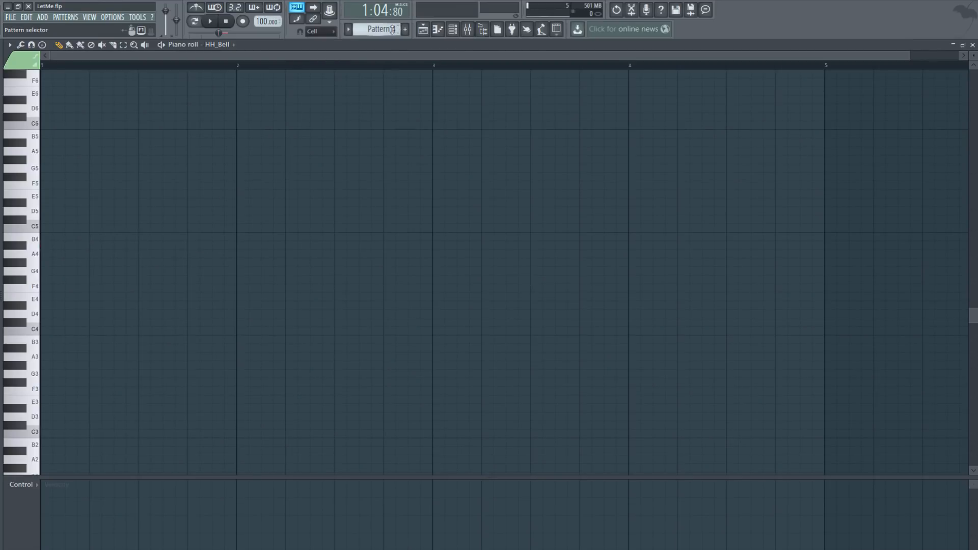
# Return to Pattern 1 and play the loop while examining HH_Bell's notes in the piano roll
pyautogui.moveTo(381, 29); pyautogui.dragTo(381, 40)
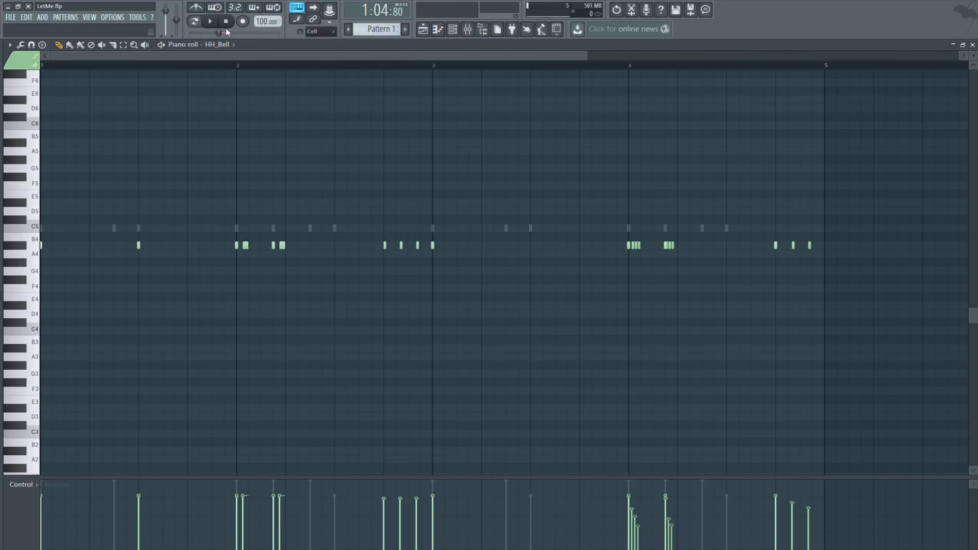
pyautogui.click(211, 21)
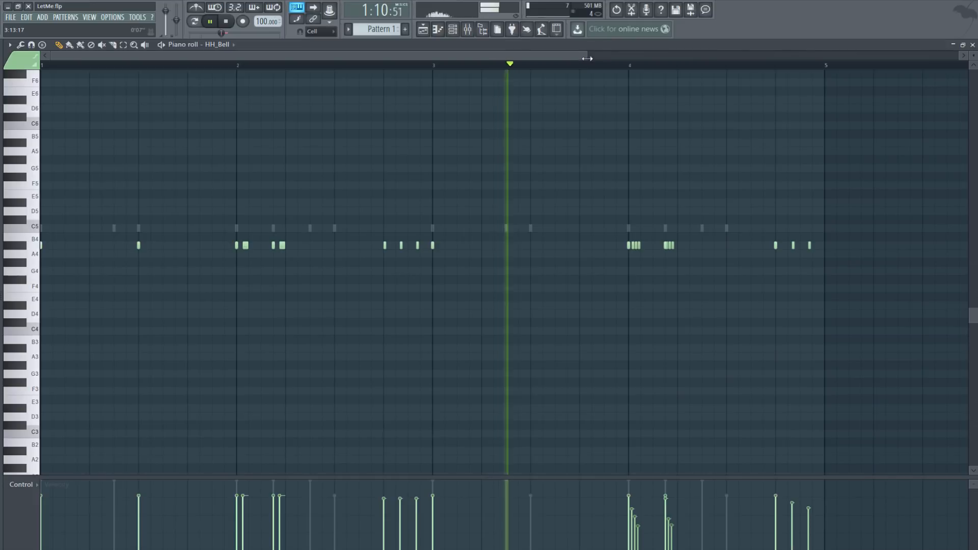
pyautogui.moveTo(588, 58); pyautogui.dragTo(815, 123)
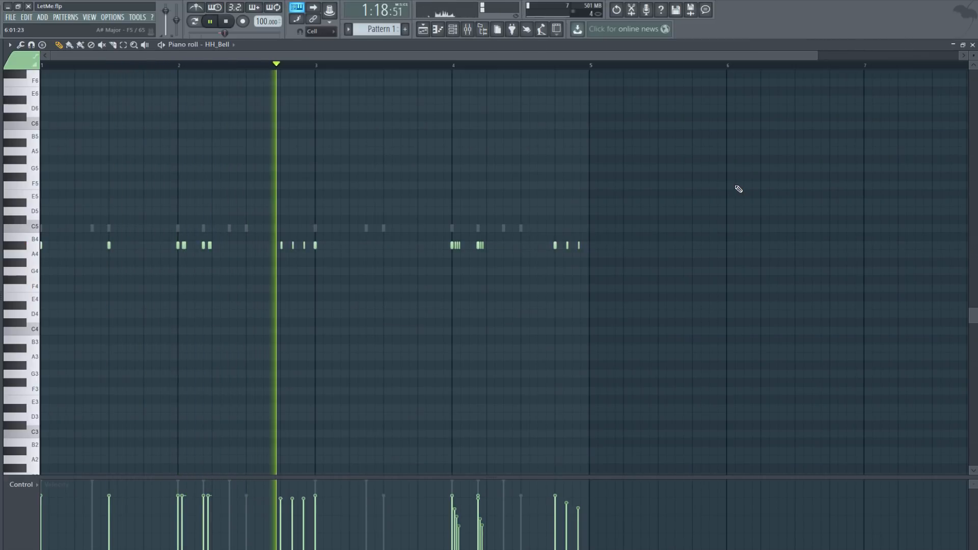
pyautogui.press('space')
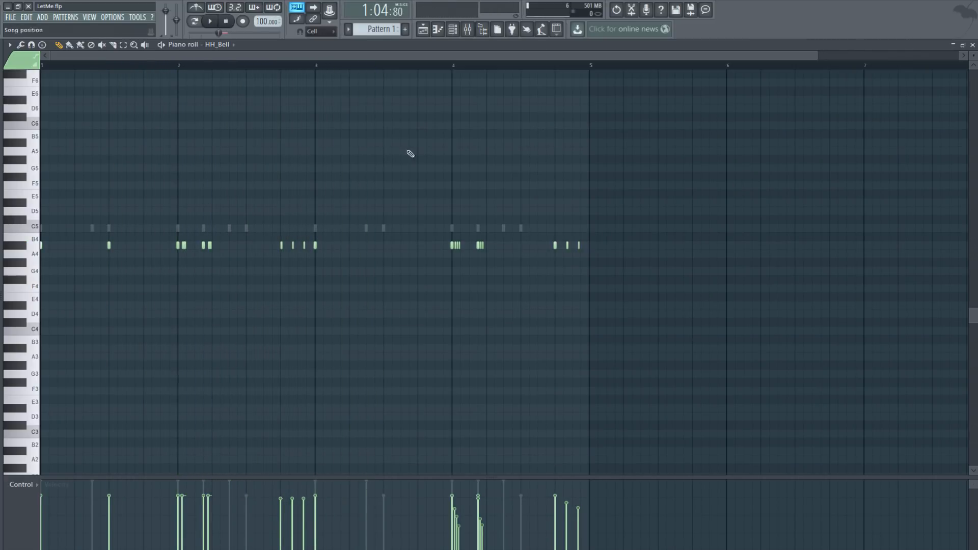
# Examine HH_Bell's note rolls up close with the snap at 1/3 beat, return the snap to Cell, and close the piano roll
pyautogui.moveTo(817, 55); pyautogui.dragTo(377, 76)
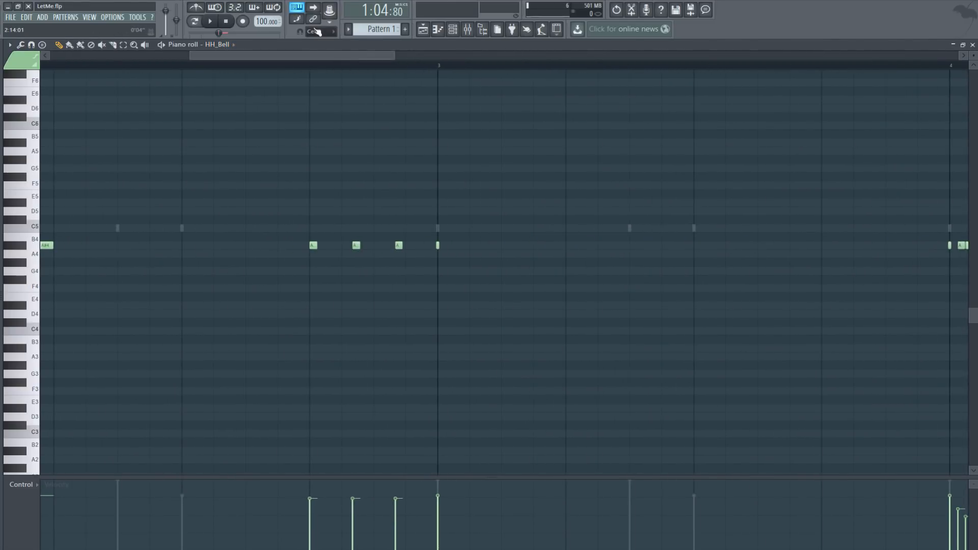
pyautogui.click(320, 31)
pyautogui.click(321, 137)
pyautogui.moveTo(393, 59); pyautogui.dragTo(509, 72)
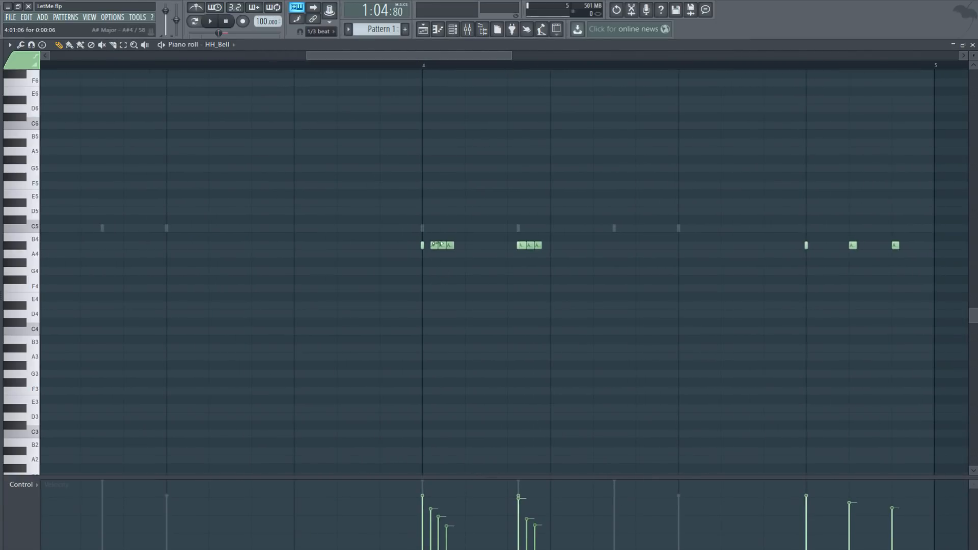
pyautogui.moveTo(444, 59); pyautogui.dragTo(546, 58)
pyautogui.click(321, 32)
pyautogui.click(313, 51)
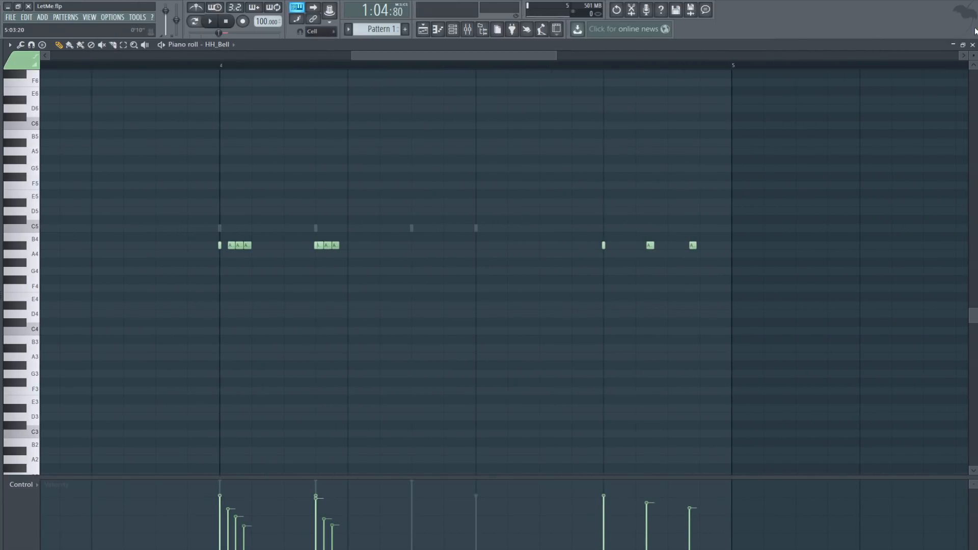
pyautogui.click(973, 46)
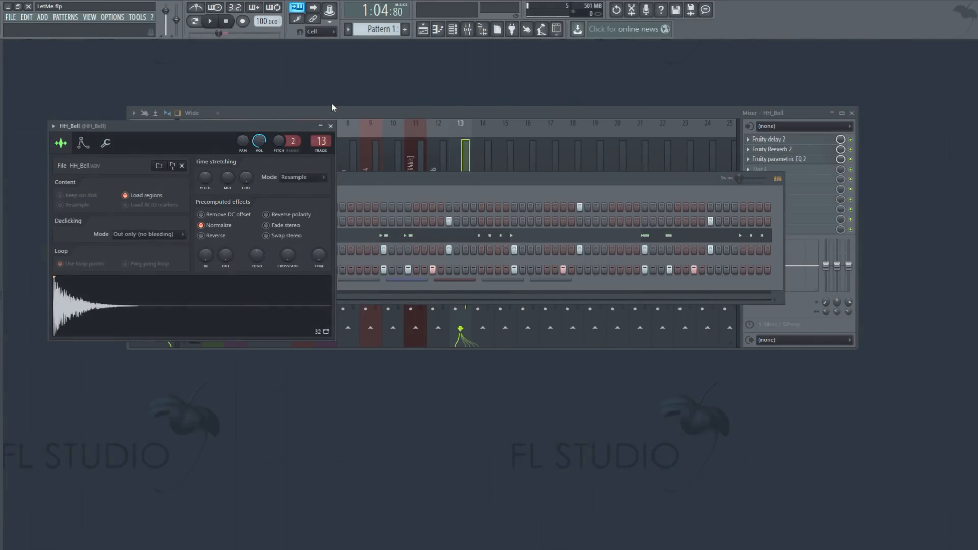
# Examine the Fruity delay 2 on HH_Bell's mixer track, including the preset values for the delay time
pyautogui.click(394, 113)
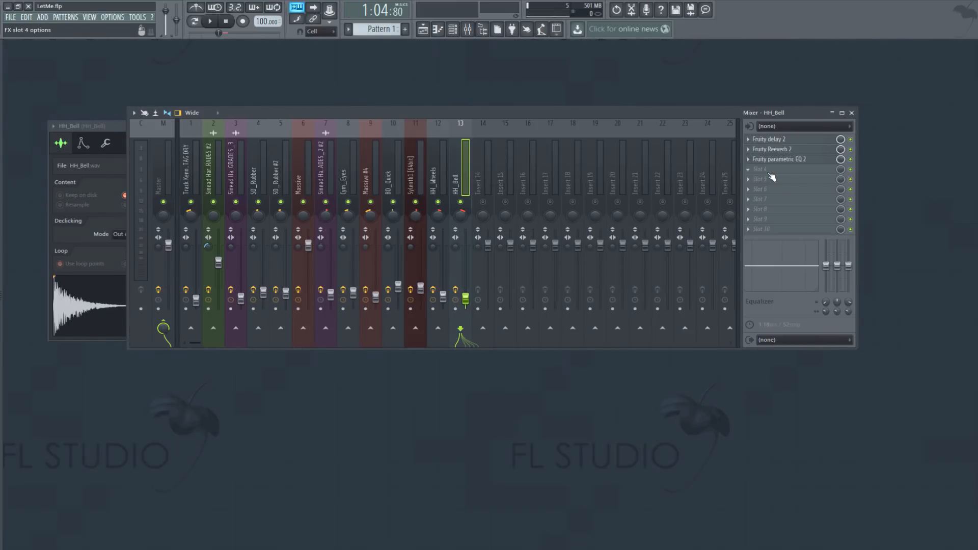
pyautogui.press('F6')
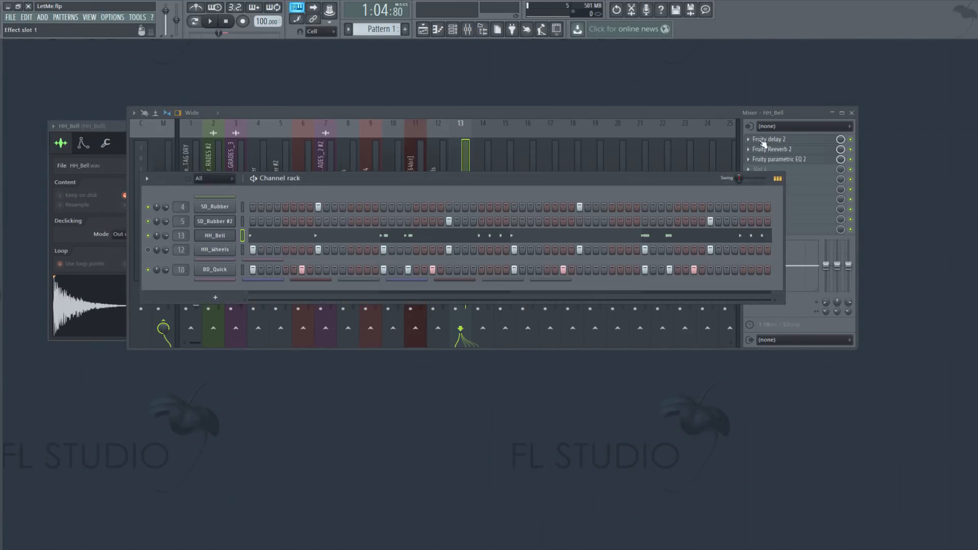
pyautogui.click(785, 142)
pyautogui.click(785, 141)
pyautogui.click(785, 142)
pyautogui.rightClick(226, 170)
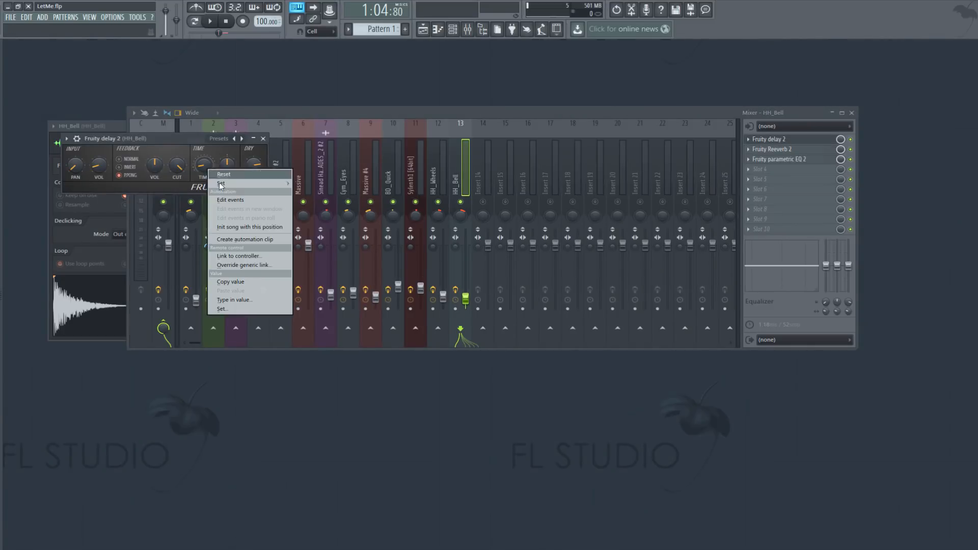
pyautogui.moveTo(275, 181)
pyautogui.click(317, 198)
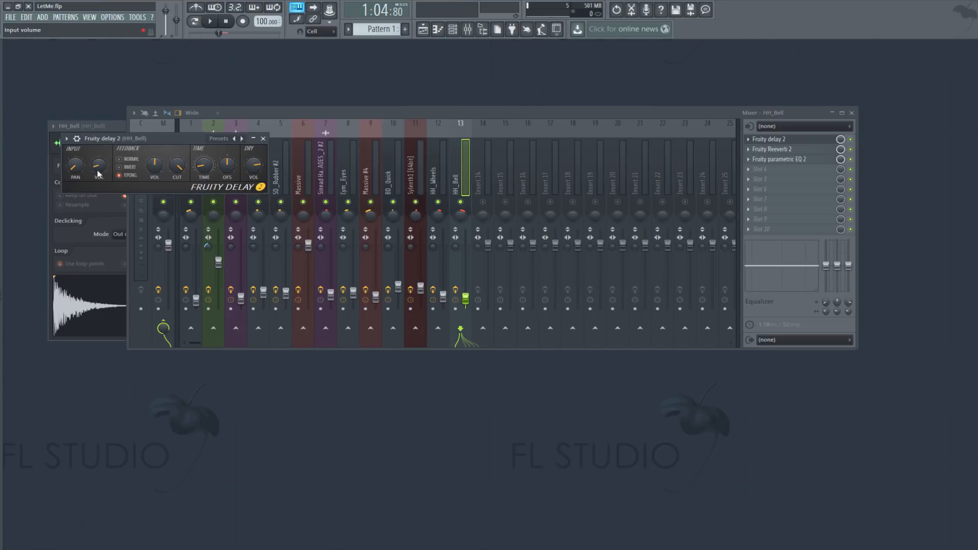
# Make Pattern 4 active, open HH_Bell's piano roll, and undo the note deletion
pyautogui.press('F6')
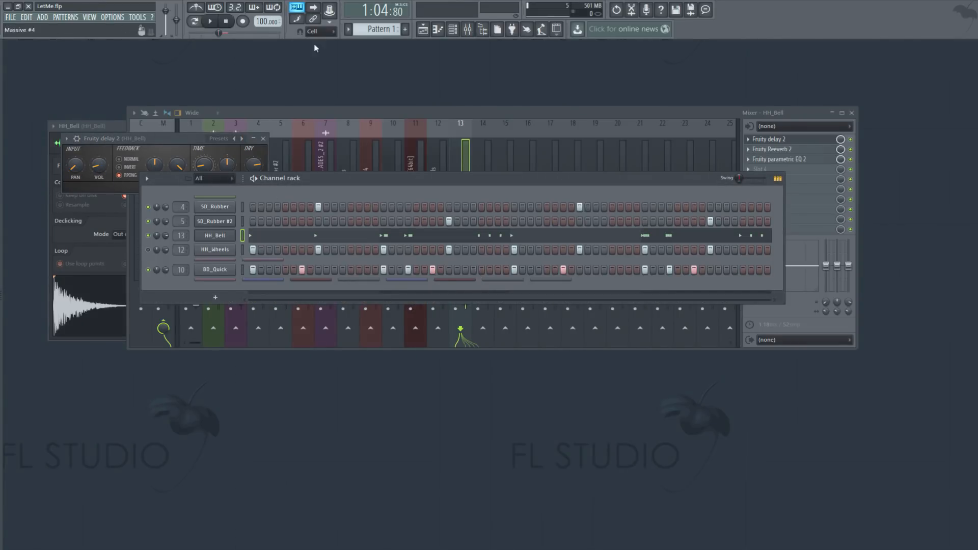
pyautogui.scroll(-3, 376, 30)
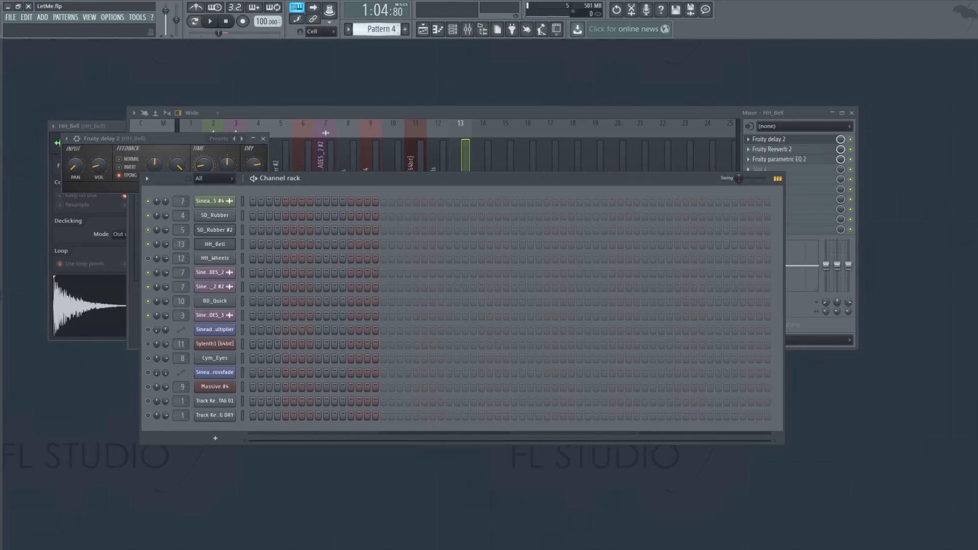
pyautogui.rightClick(237, 246)
pyautogui.click(249, 245)
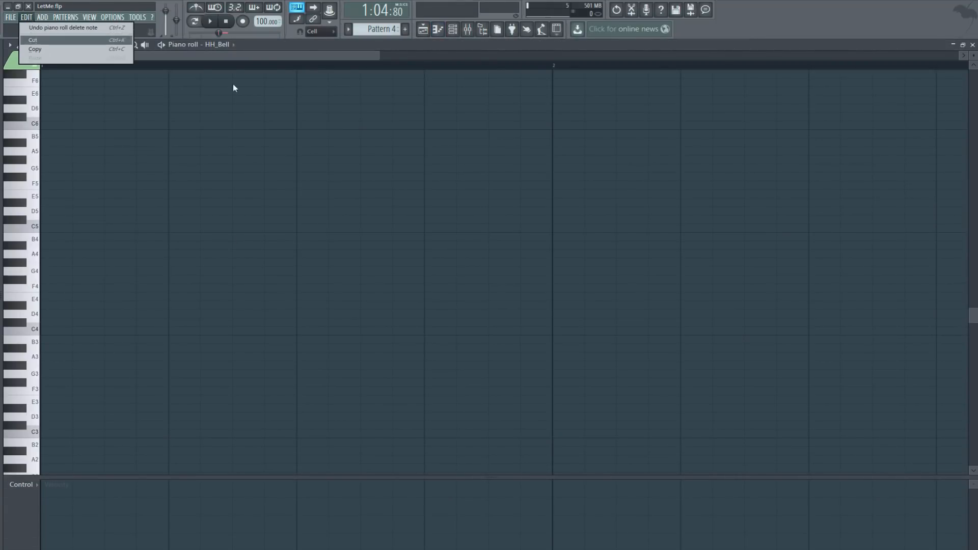
pyautogui.hotkey('ctrl', 'v')
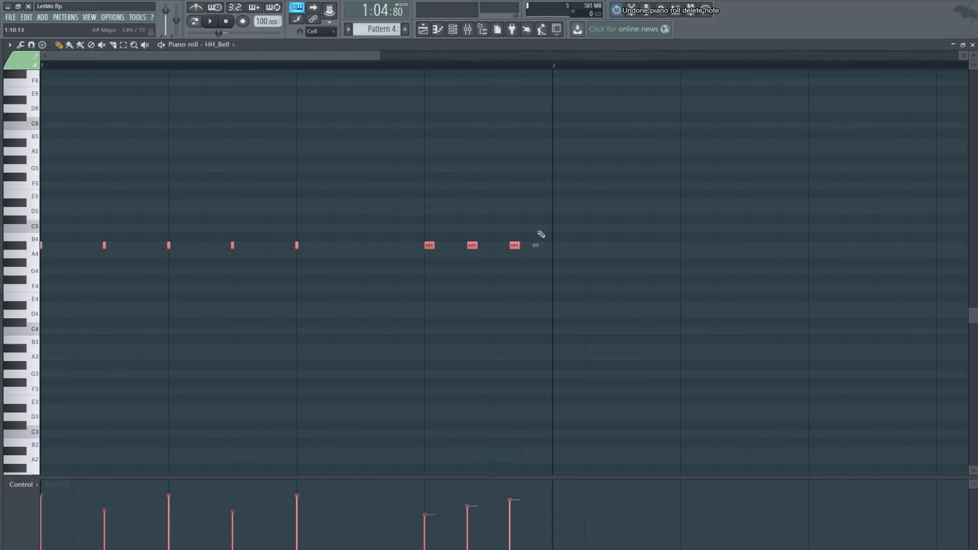
# Play Pattern 4 by itself, and play the selected playlist section in song mode to hear it in context
pyautogui.click(211, 22)
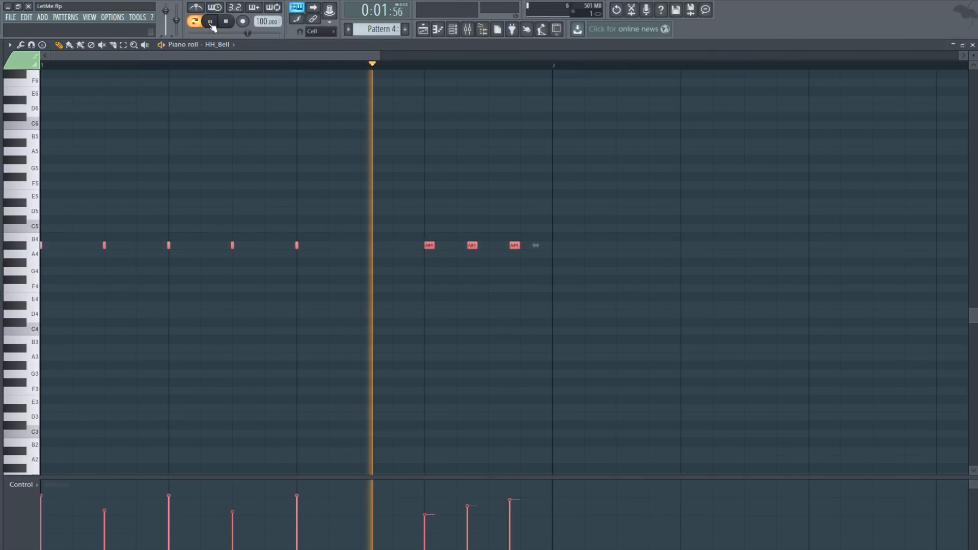
pyautogui.click(423, 31)
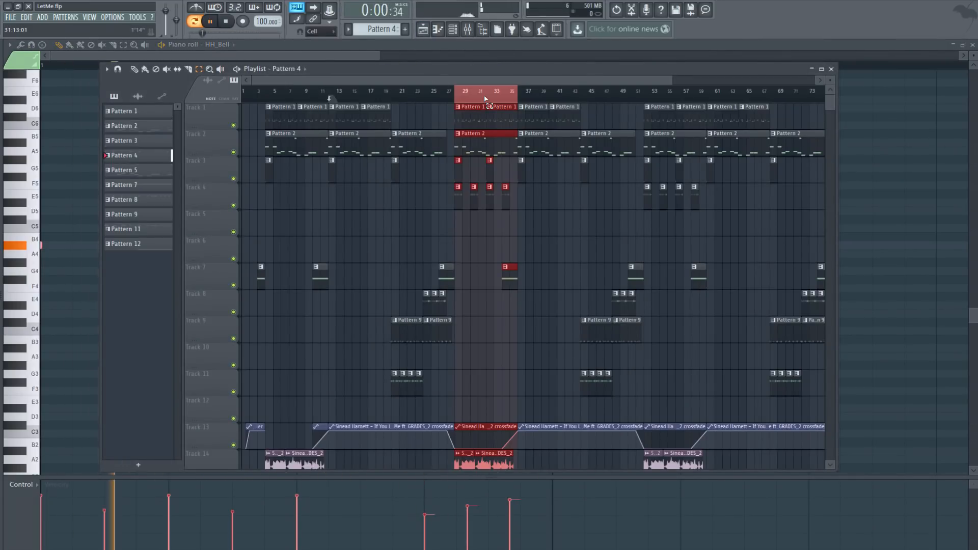
pyautogui.press('space')
pyautogui.click(194, 23)
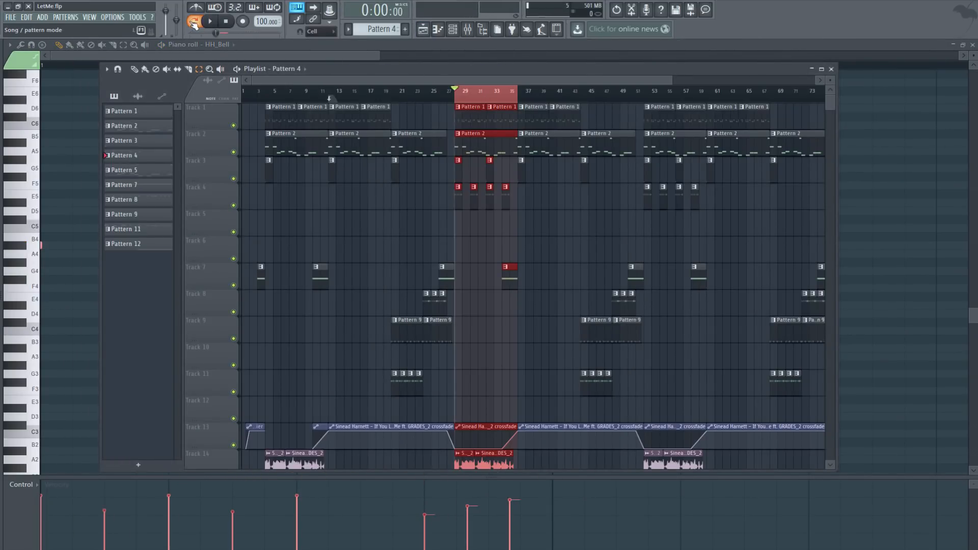
pyautogui.click(219, 30)
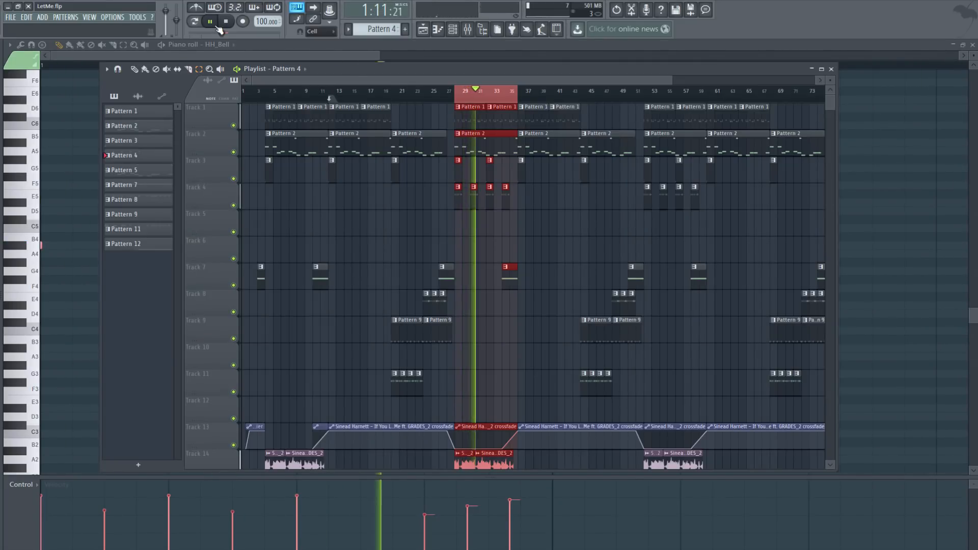
# Deselect HH_Bell's notes in Pattern 4, view their full length, and close the piano roll
pyautogui.click(903, 212)
pyautogui.rightClick(903, 213)
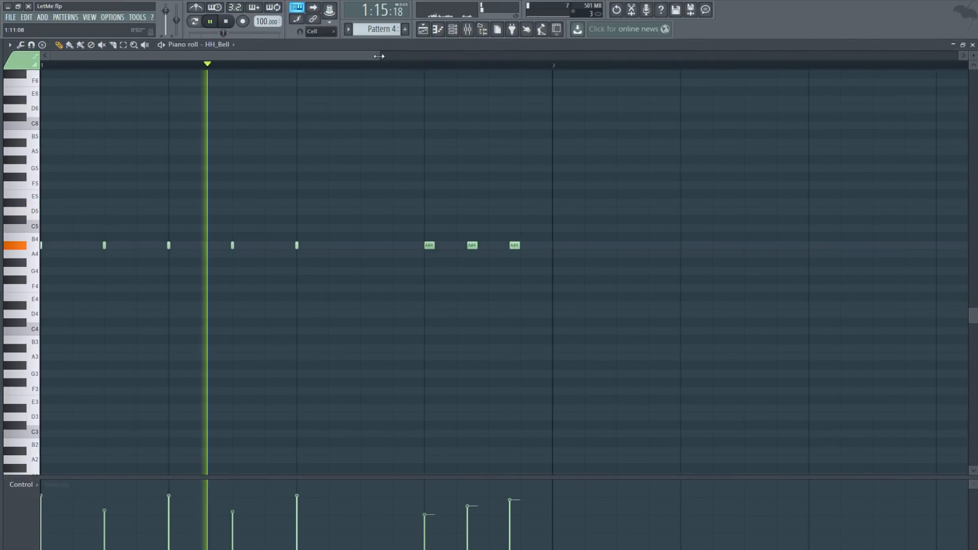
pyautogui.moveTo(377, 55); pyautogui.dragTo(895, 164)
pyautogui.click(973, 46)
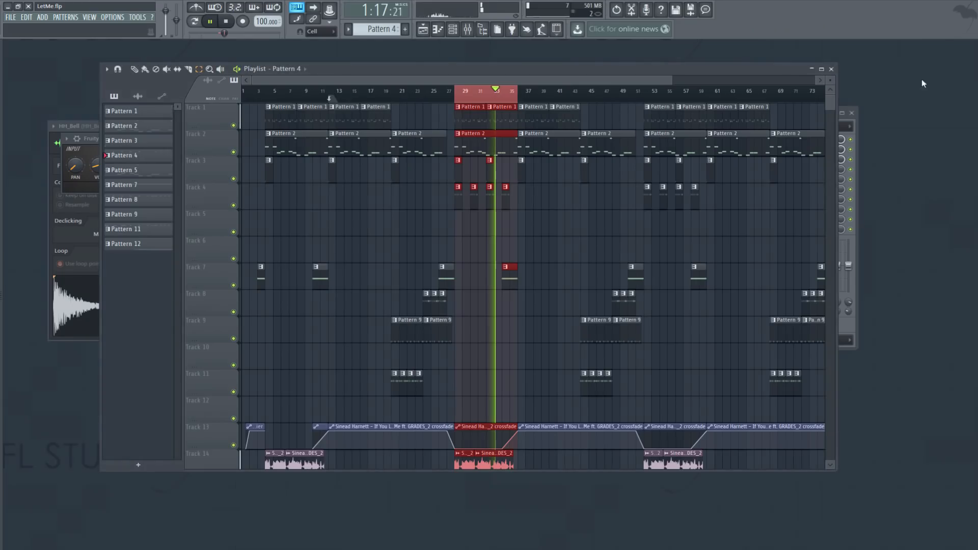
# Make Pattern 1 active, stop playback, and examine the HH_Wheels sample
pyautogui.press('F6')
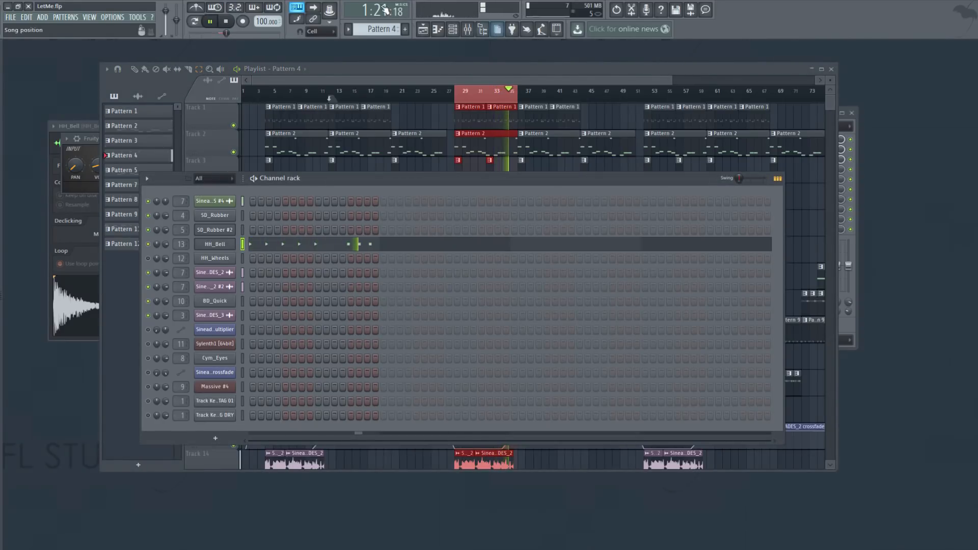
pyautogui.moveTo(381, 29); pyautogui.dragTo(382, 43)
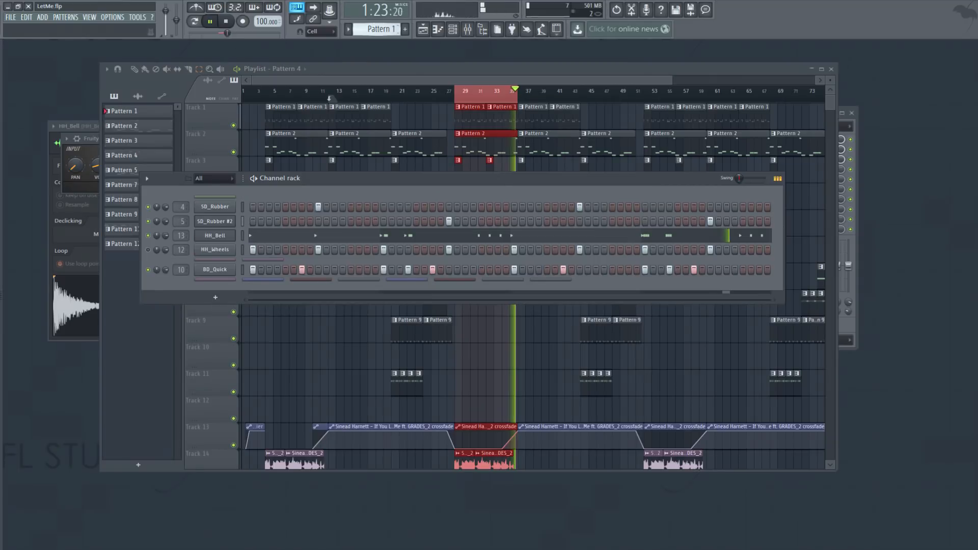
pyautogui.click(226, 22)
pyautogui.click(215, 249)
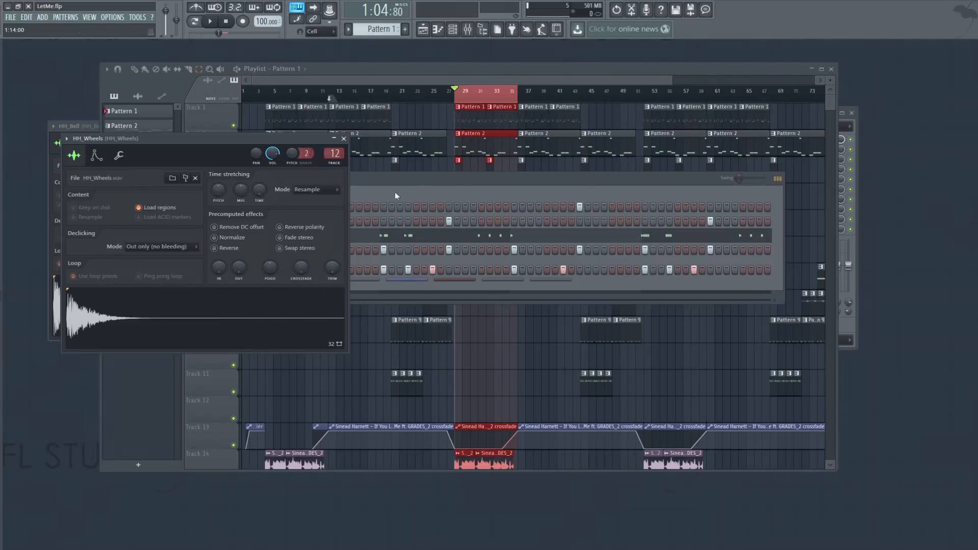
pyautogui.click(413, 182)
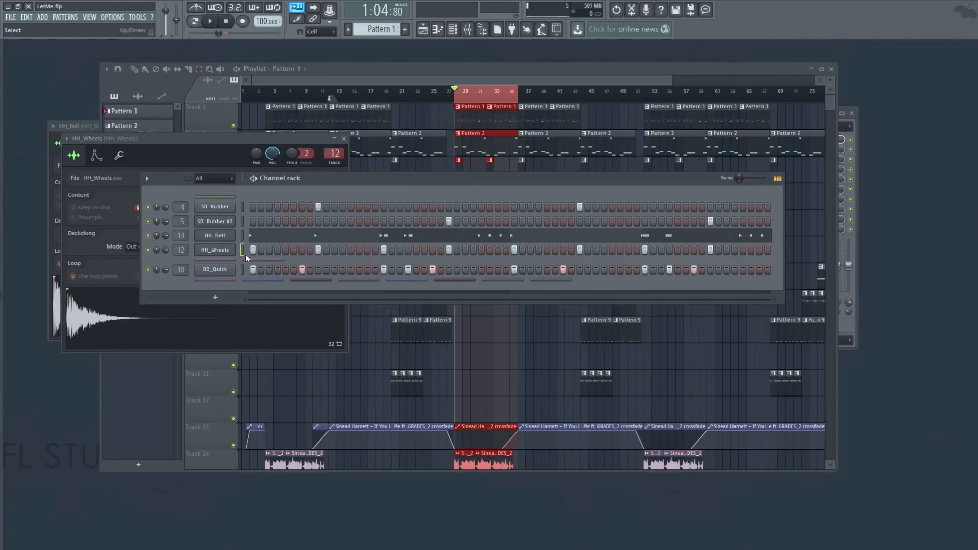
# Play the song section and fill the HH_Wheels channel on every 8 steps in Pattern 1
pyautogui.rightClick(220, 252)
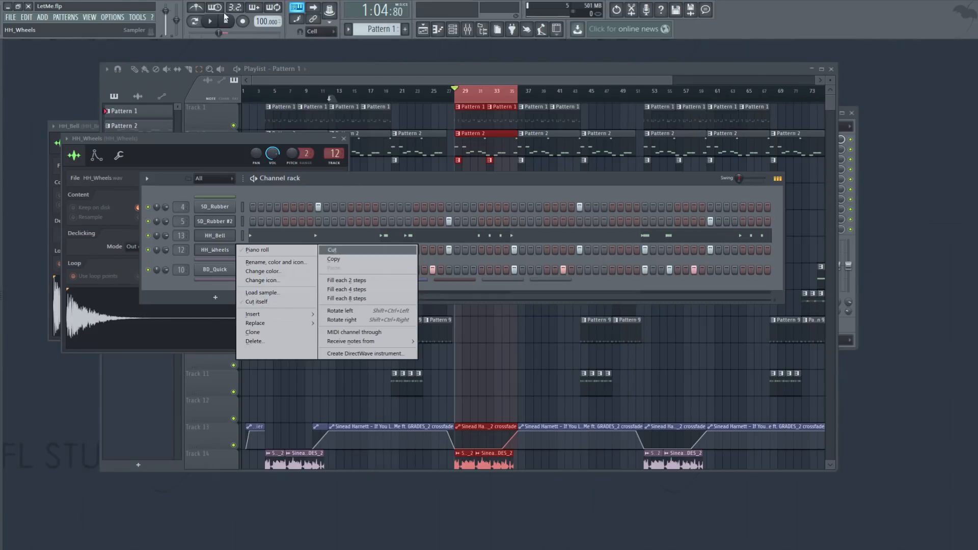
pyautogui.click(211, 21)
pyautogui.rightClick(218, 253)
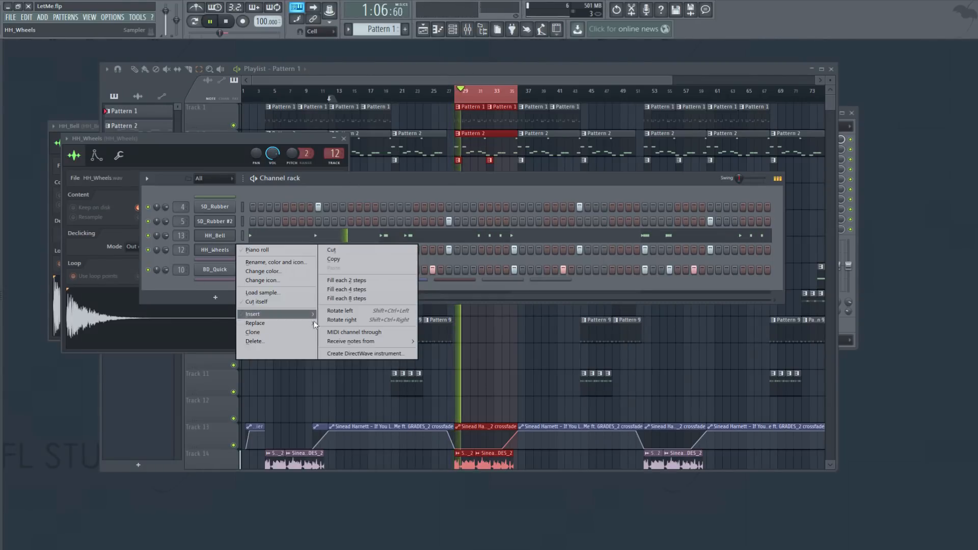
pyautogui.click(343, 299)
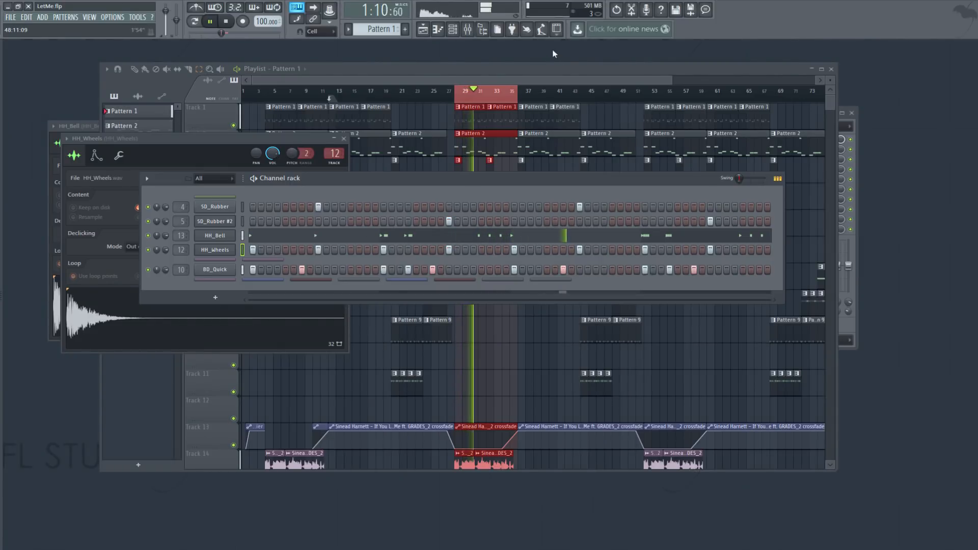
# Review Pattern 1's channels, make Pattern 3 active, and open the Cym_Eyes channel's sample settings
pyautogui.click(566, 70)
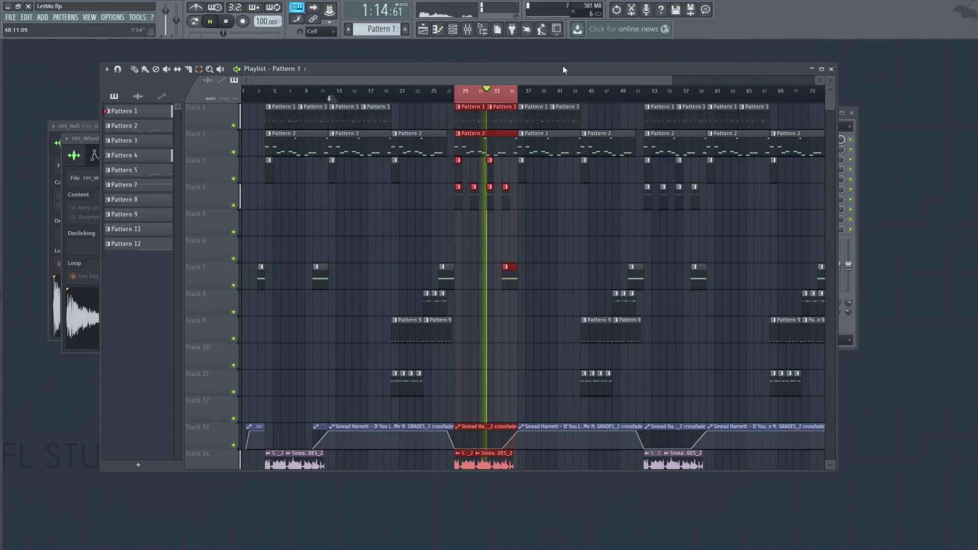
pyautogui.press('F6')
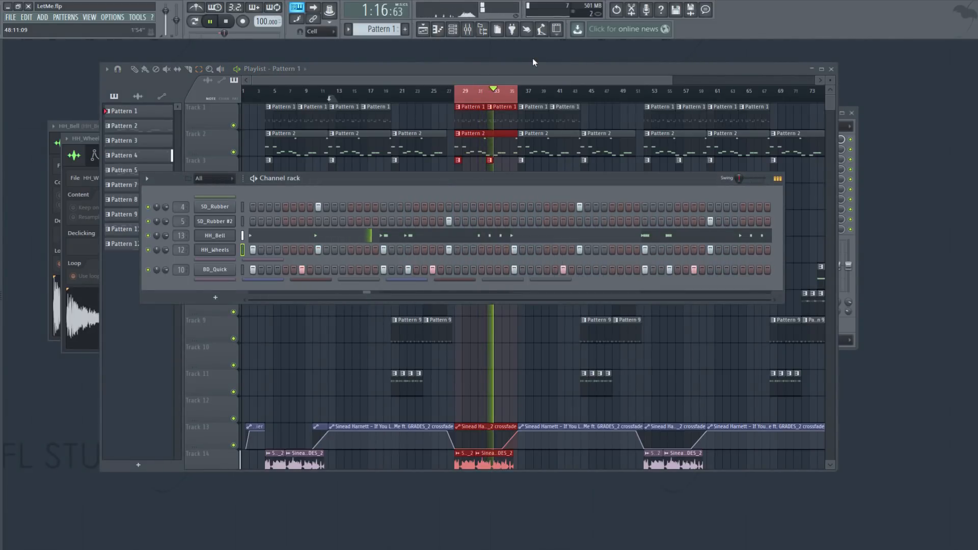
pyautogui.doubleClick(243, 206)
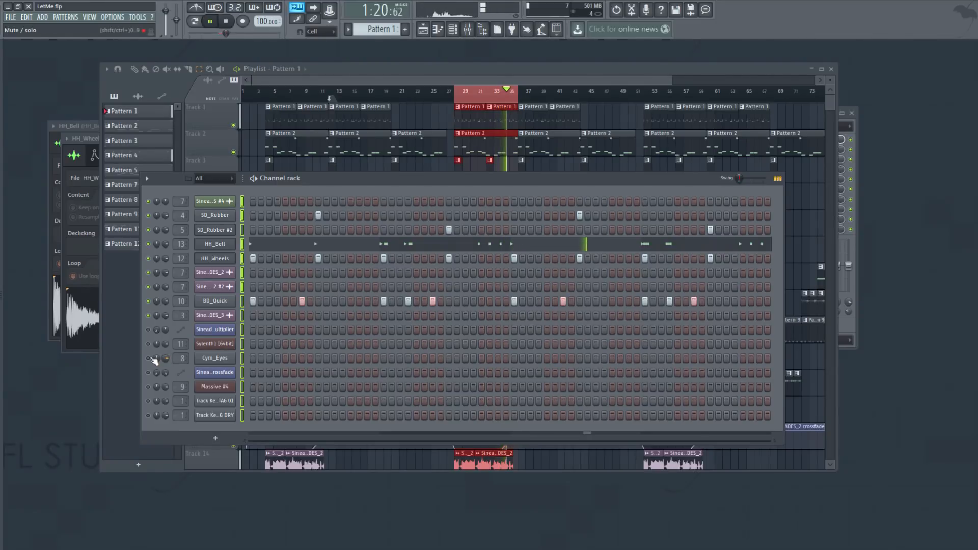
pyautogui.moveTo(378, 29); pyautogui.dragTo(378, 22)
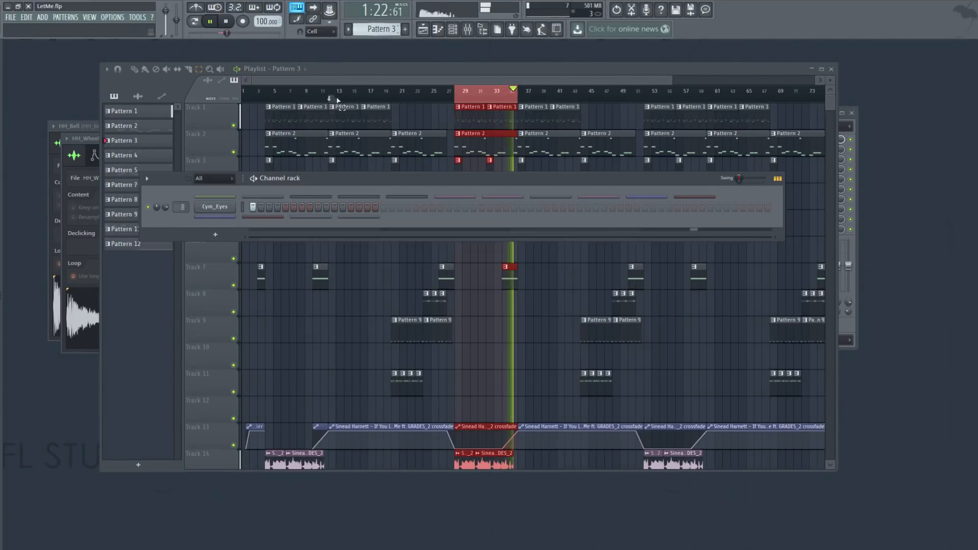
pyautogui.click(220, 209)
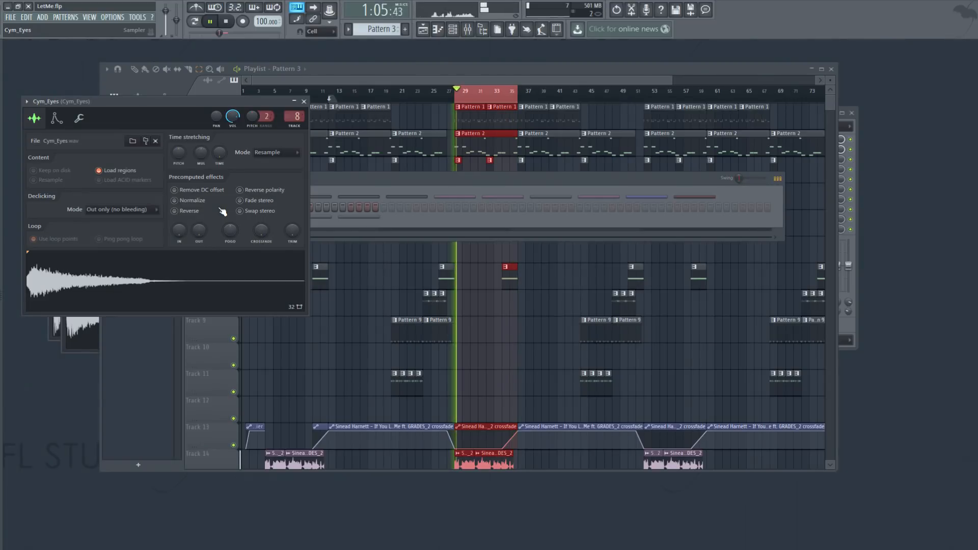
# Examine the Fruity delay 2 on Cym_Eyes' mixer track with its delay time presets, stop playback, and bring back the channel rack
pyautogui.click(467, 29)
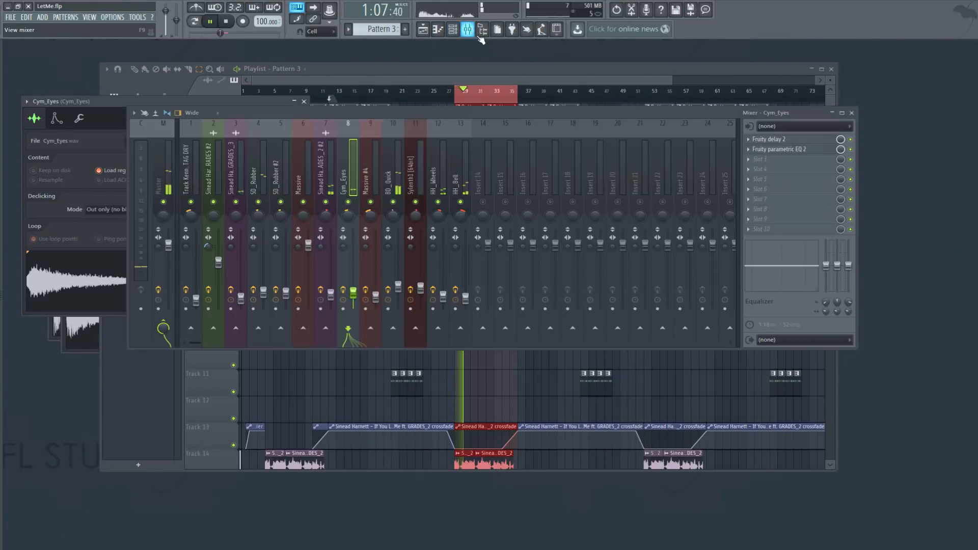
pyautogui.click(789, 140)
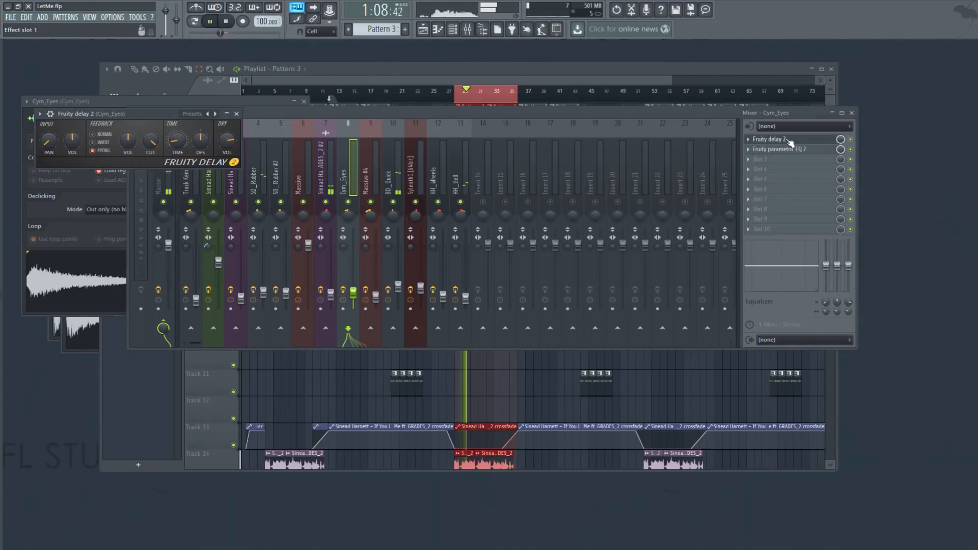
pyautogui.rightClick(181, 146)
pyautogui.moveTo(225, 161)
pyautogui.click(288, 170)
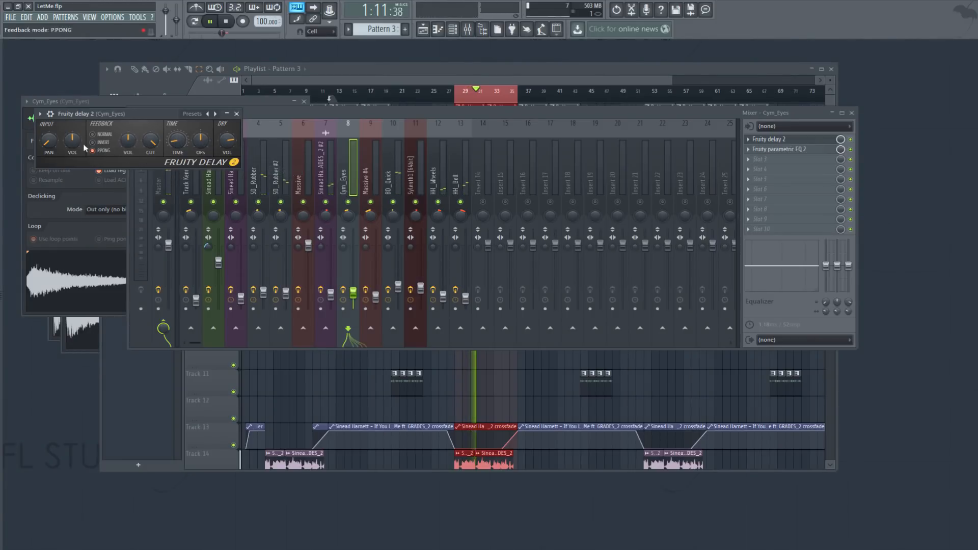
pyautogui.click(225, 21)
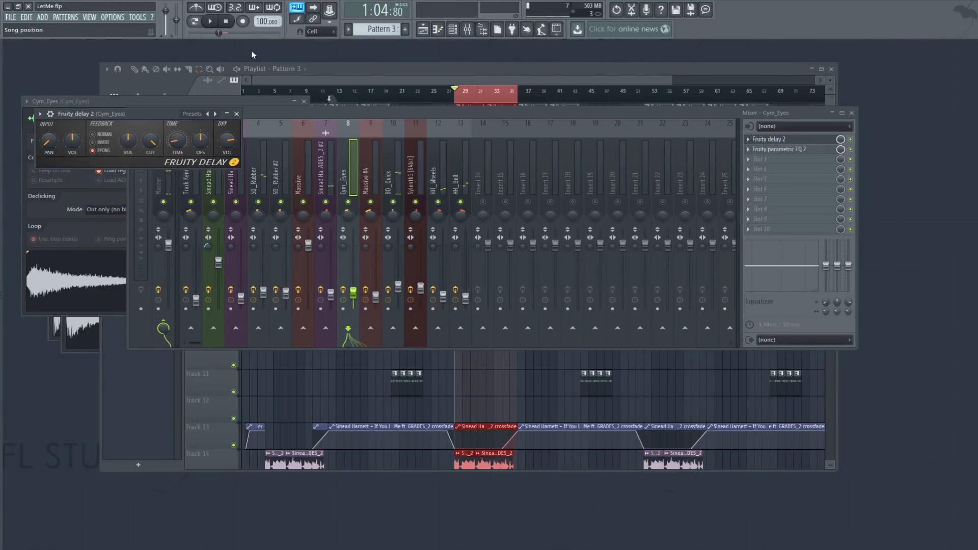
pyautogui.press('F6')
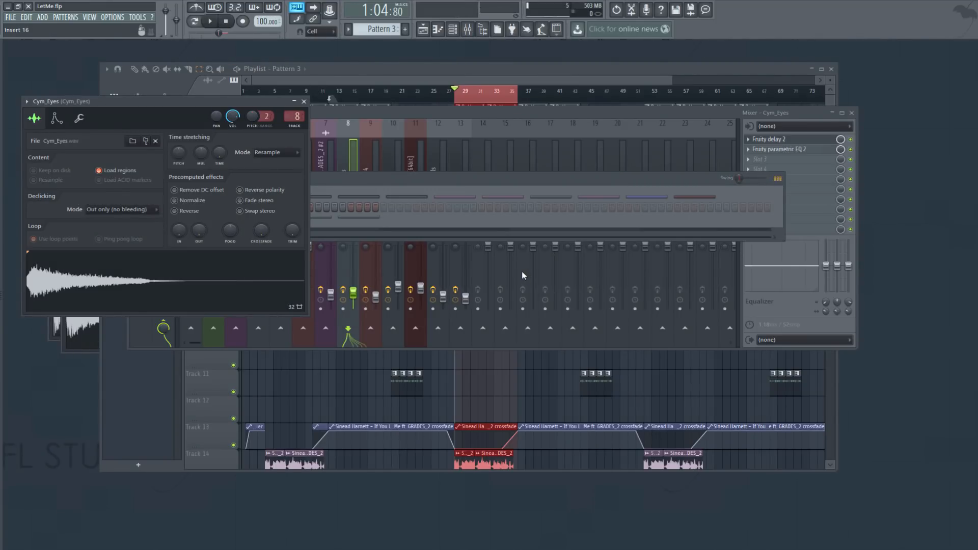
# Examine the Fruity delay 2 and Fruity parametric EQ 2 on Cym_Eyes' mixer track, and bring back the channel rack
pyautogui.click(783, 140)
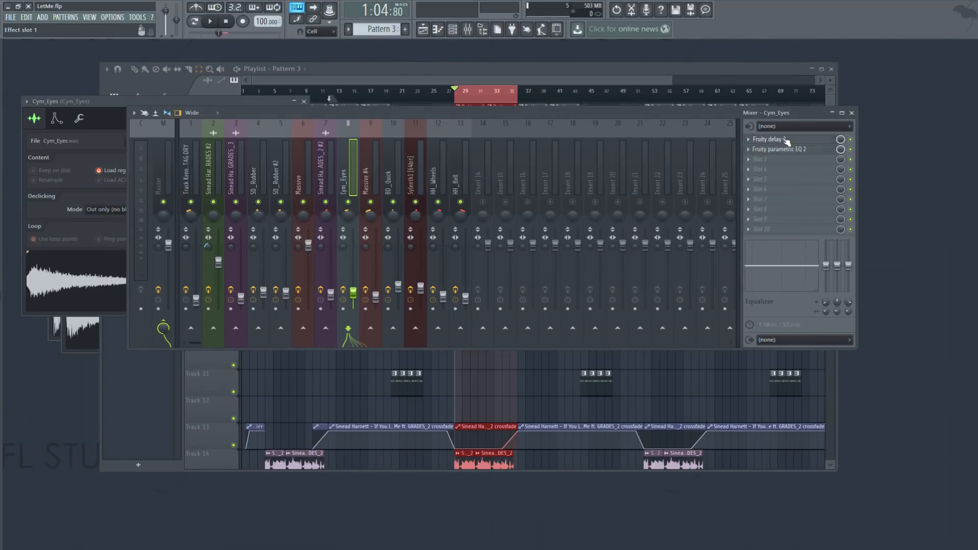
pyautogui.click(803, 150)
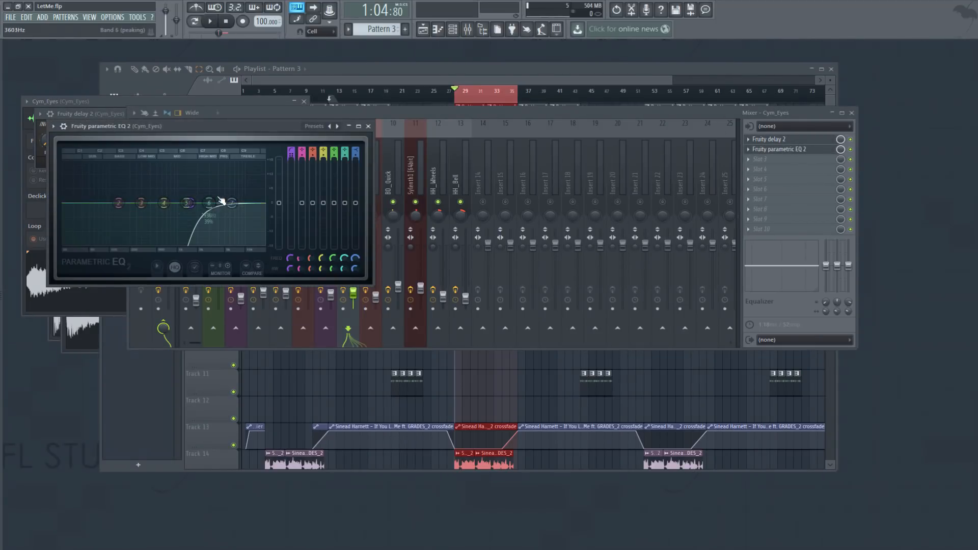
pyautogui.press('F6')
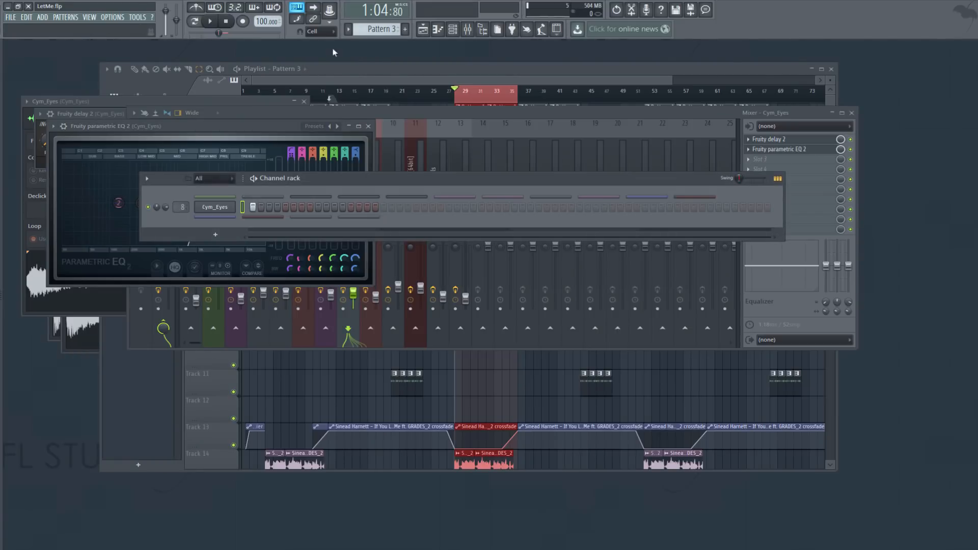
# Play the selected song section, bring the playlist forward, deselect the highlighted clips and stop playback
pyautogui.click(213, 22)
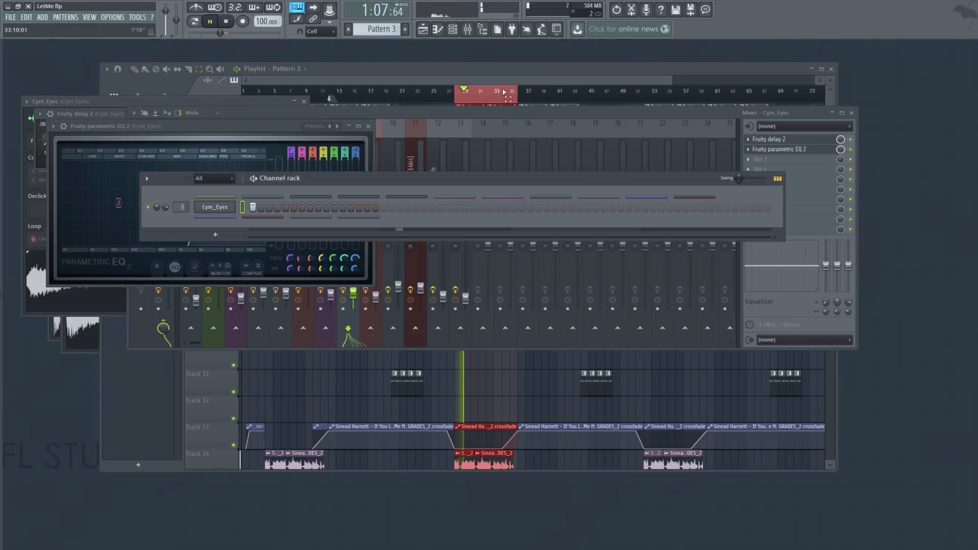
pyautogui.click(519, 68)
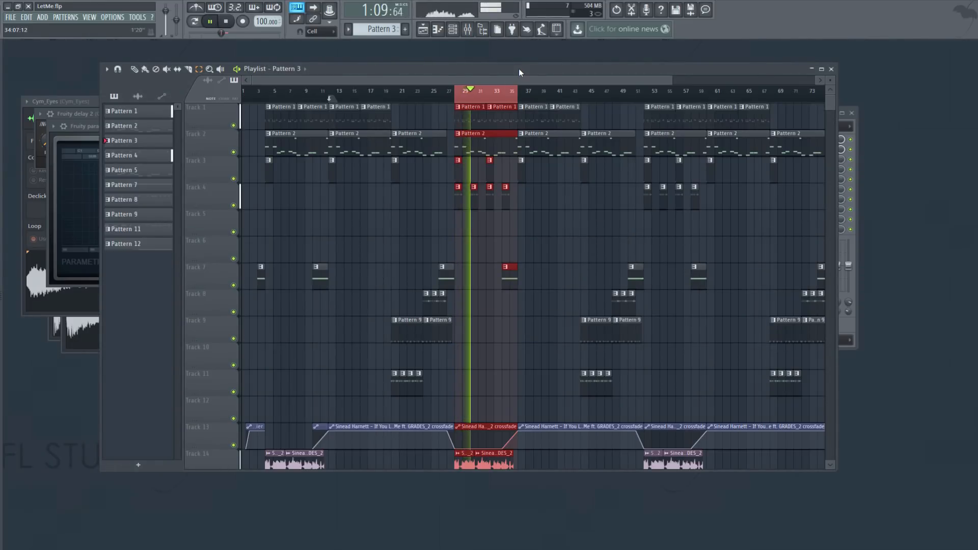
pyautogui.click(507, 164)
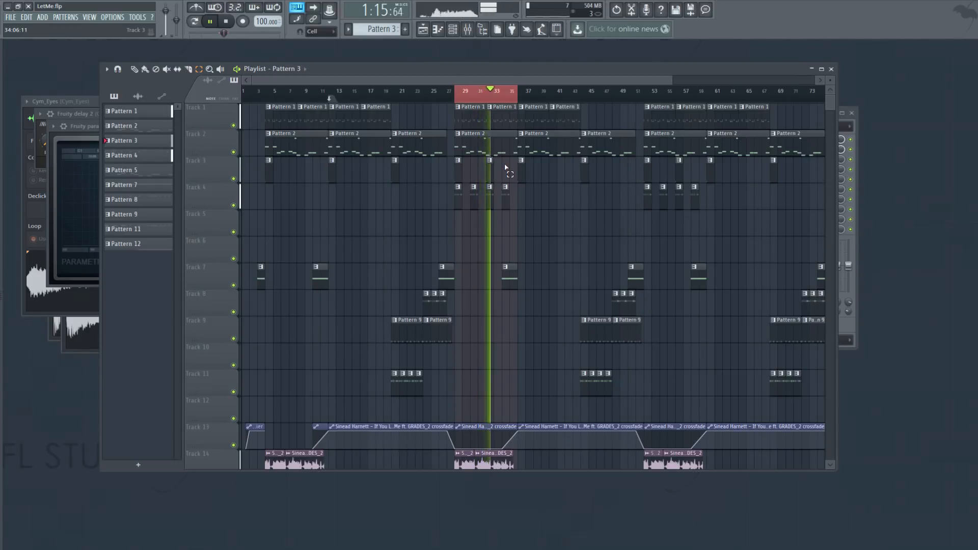
pyautogui.click(231, 28)
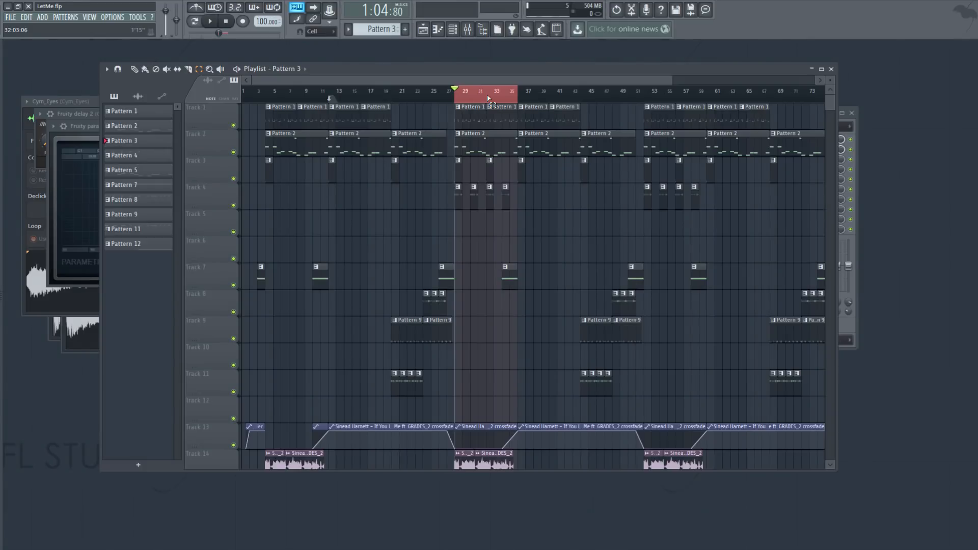
# Examine the Sylenth1 channel in Pattern 5, playing its full note sequence in the piano roll in pattern mode
pyautogui.press('F6')
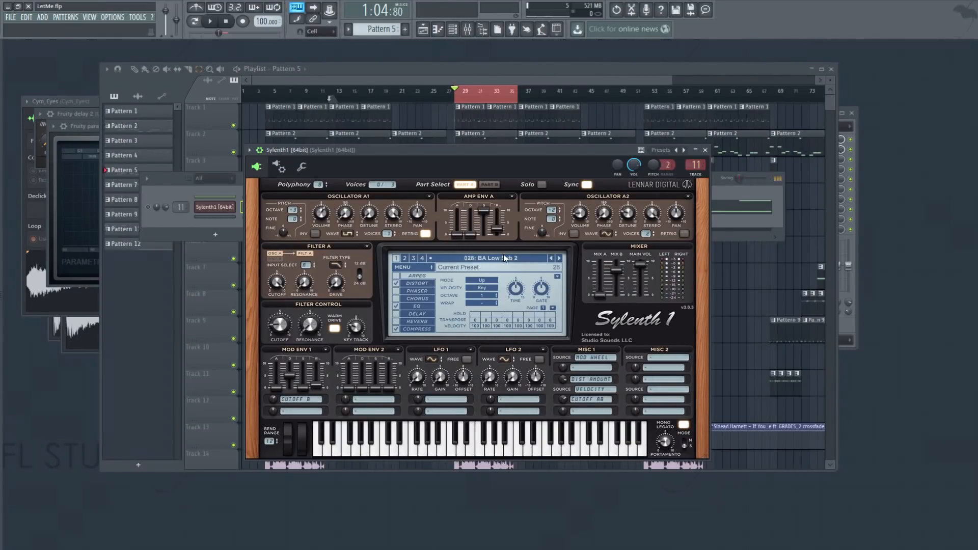
pyautogui.click(184, 190)
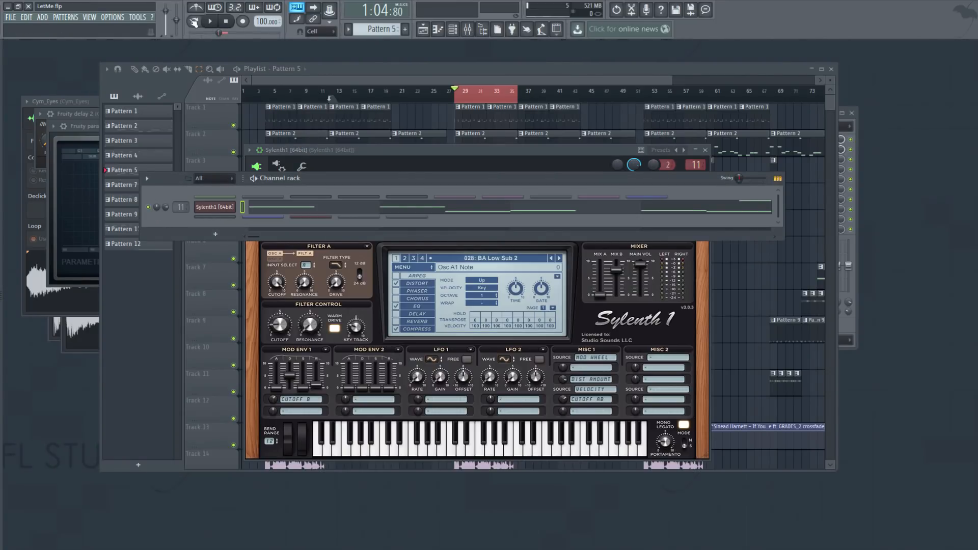
pyautogui.click(210, 21)
pyautogui.click(406, 208)
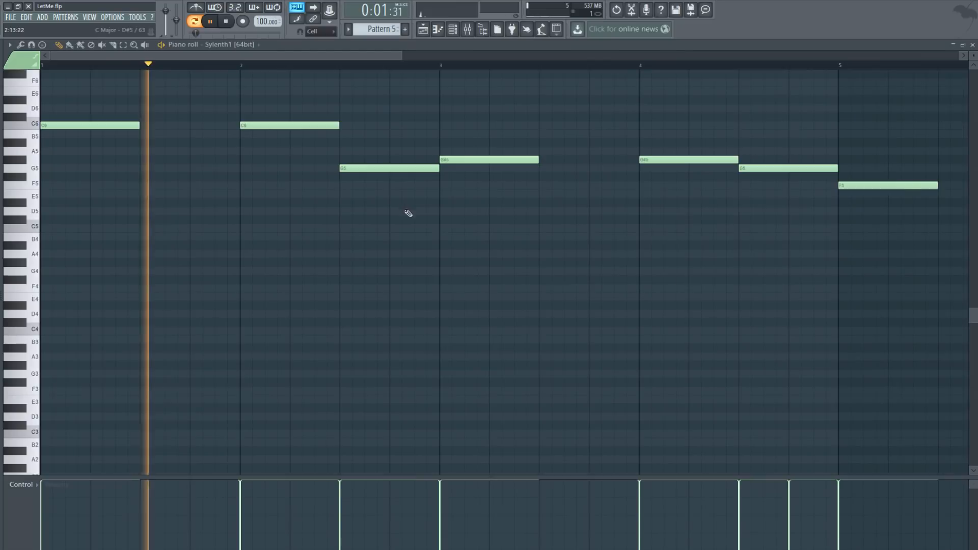
pyautogui.moveTo(411, 60); pyautogui.dragTo(937, 61)
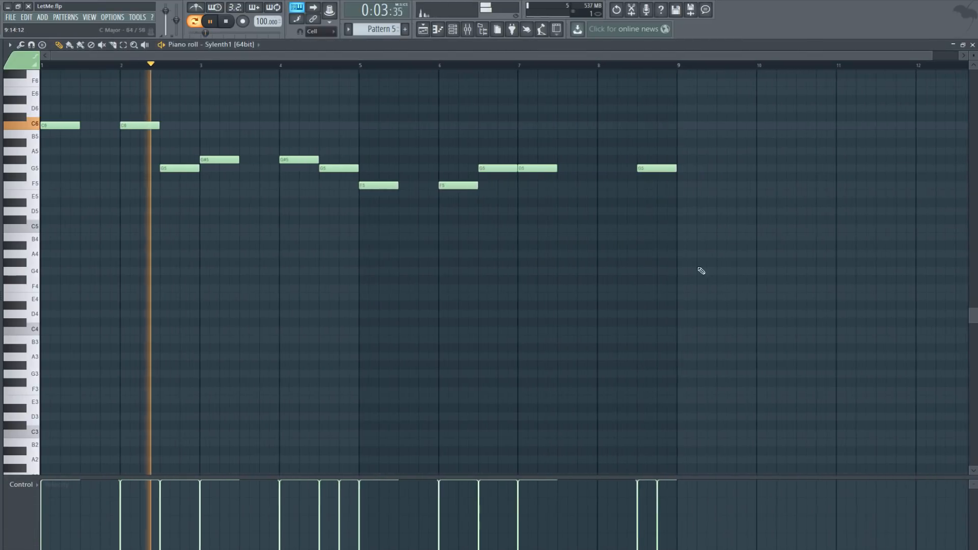
pyautogui.scroll(4, 693, 269)
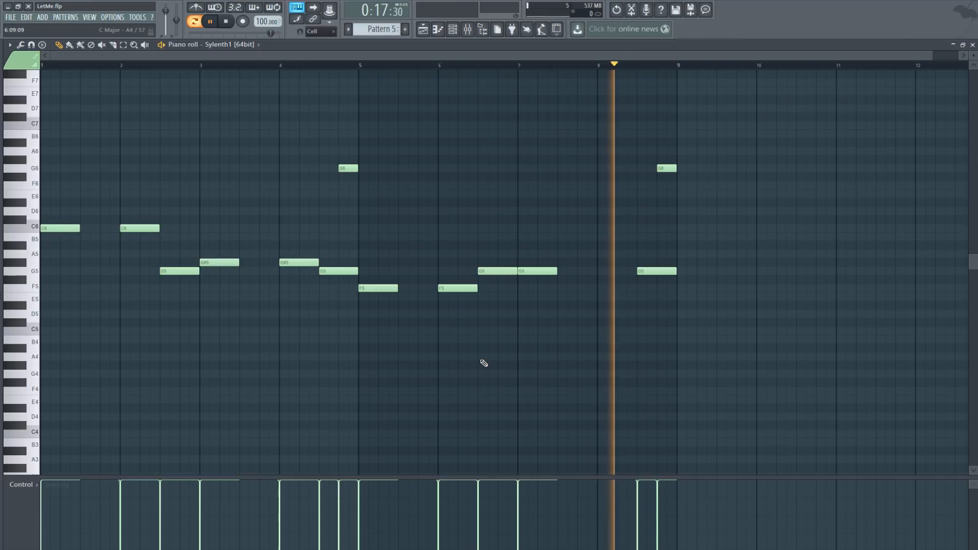
pyautogui.press('space')
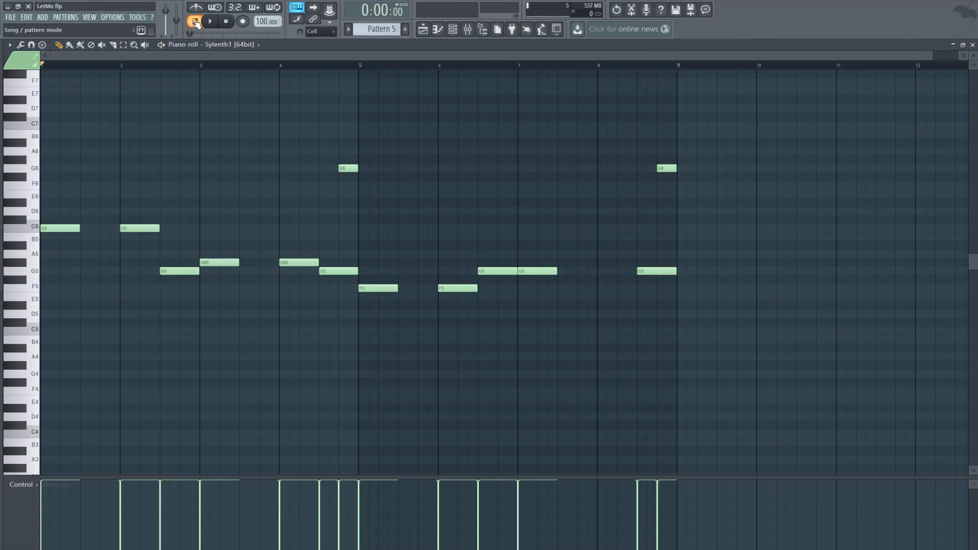
# Play the song section with the Sylenth1 notes of Pattern 2 in view, stop playback, and close the piano roll after reviewing the notes
pyautogui.click(211, 22)
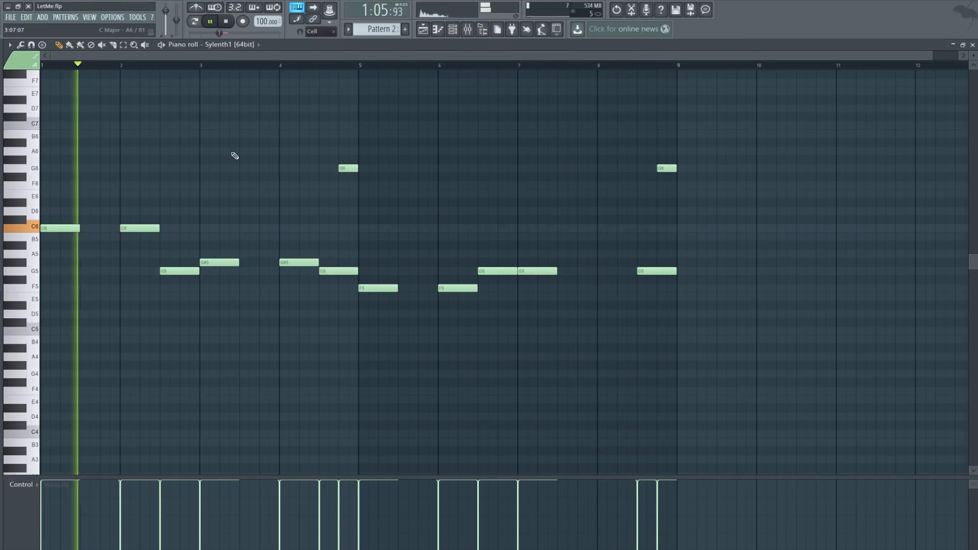
pyautogui.press('space')
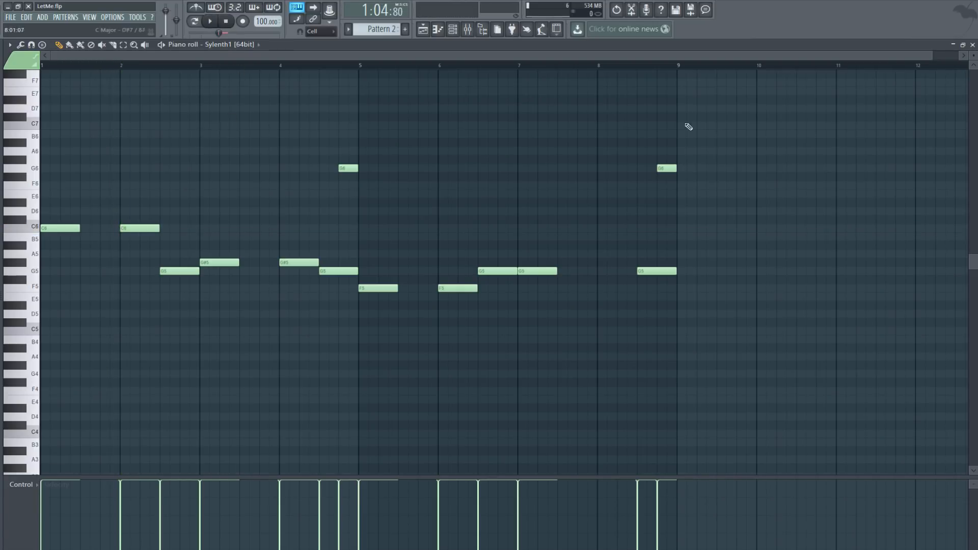
pyautogui.click(973, 45)
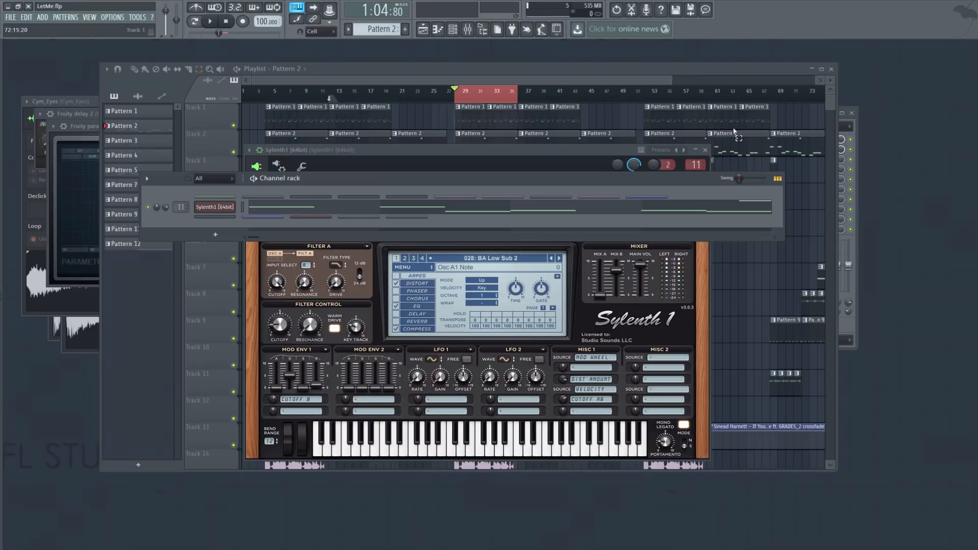
pyautogui.click(649, 212)
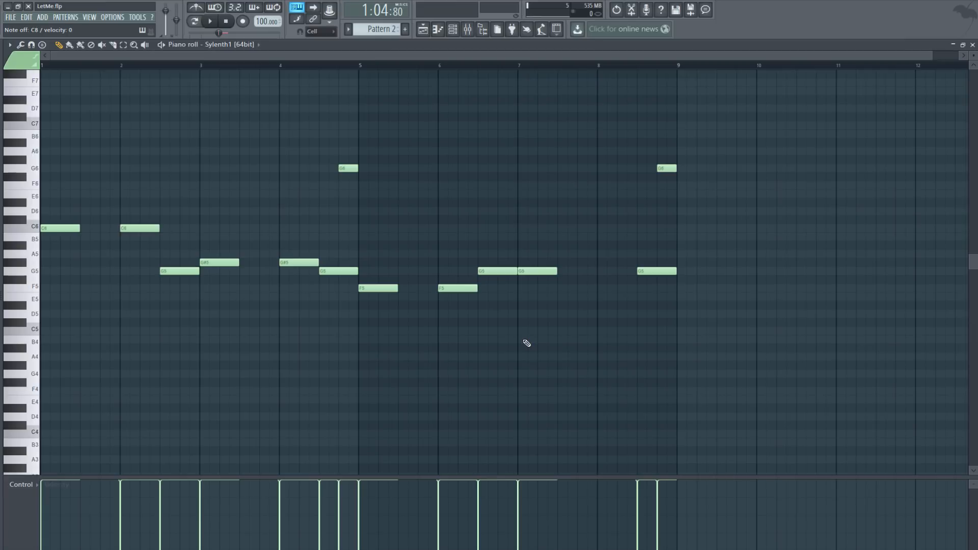
pyautogui.click(972, 45)
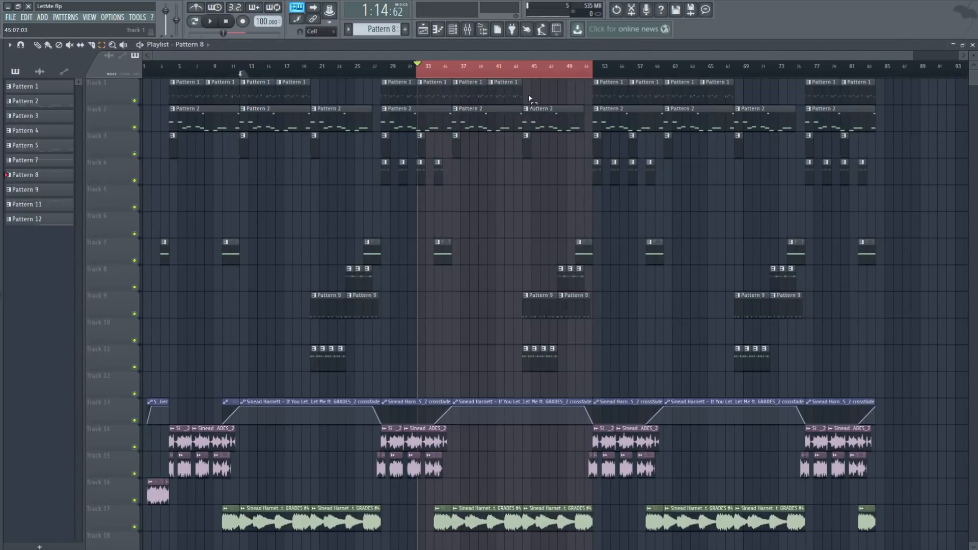
# Play the song section in the playlist, narrow the time selection to the second drop half at bars 44 to 52, and stop
pyautogui.moveTo(529, 96); pyautogui.dragTo(591, 399)
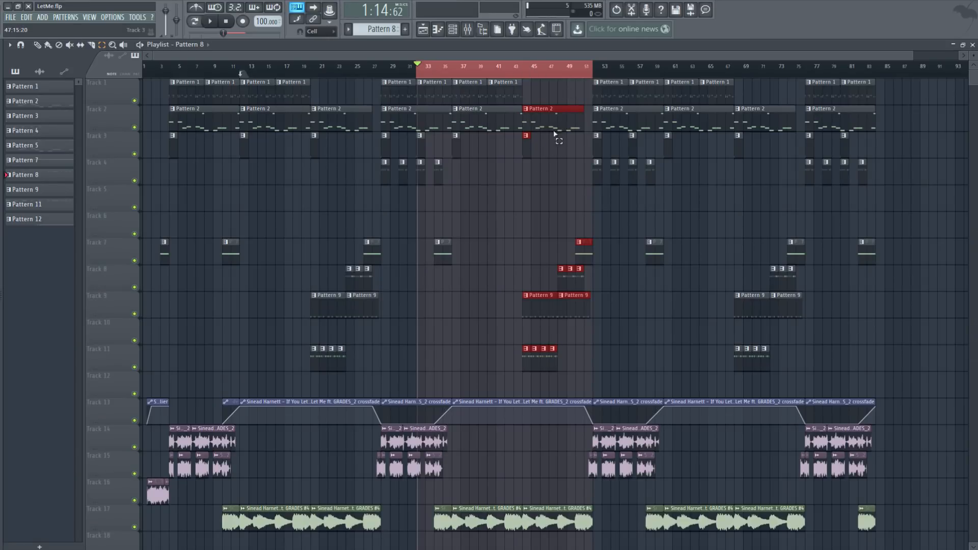
pyautogui.click(211, 22)
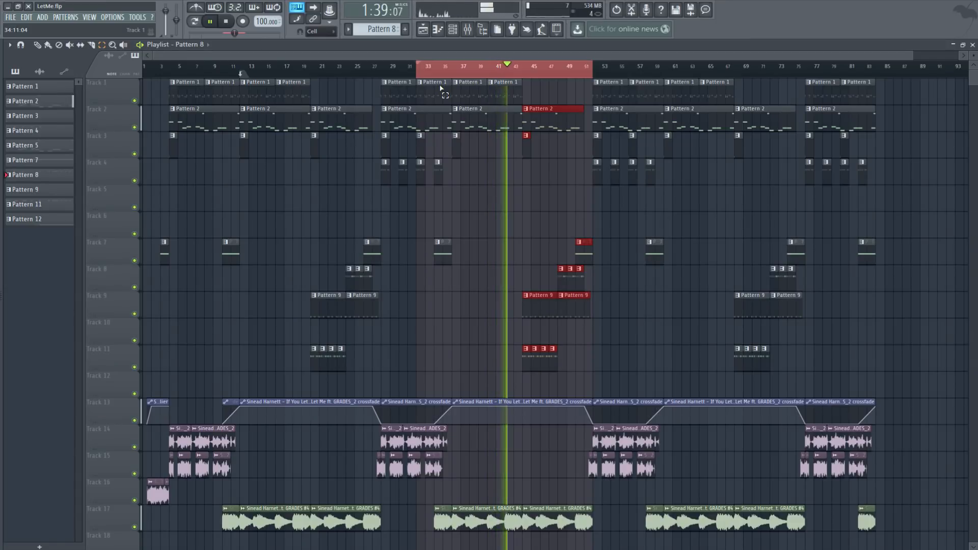
pyautogui.click(584, 78)
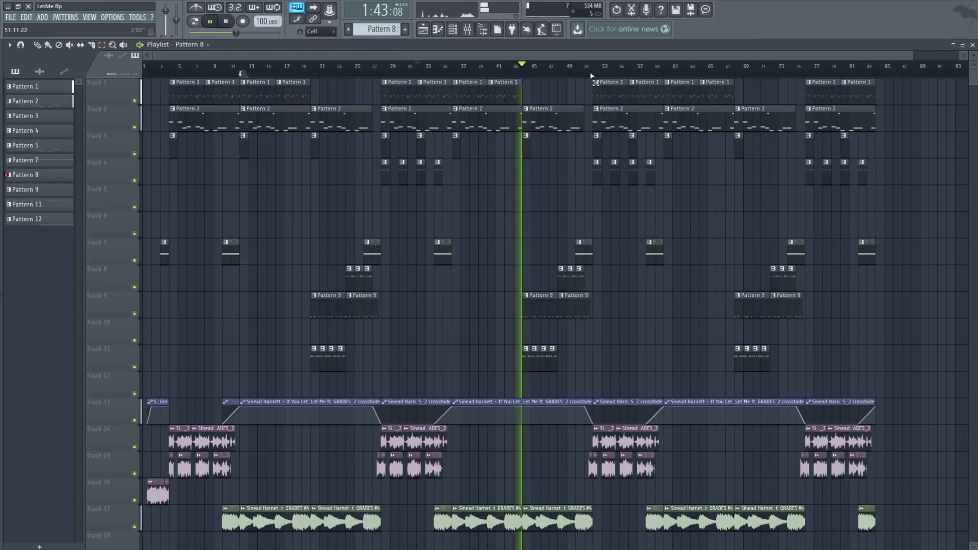
pyautogui.moveTo(591, 75); pyautogui.dragTo(527, 94)
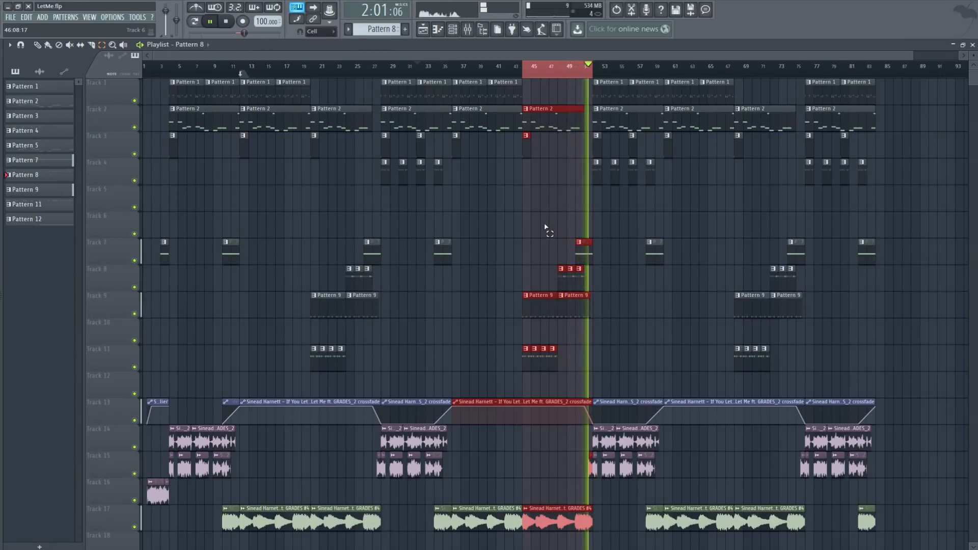
pyautogui.click(227, 22)
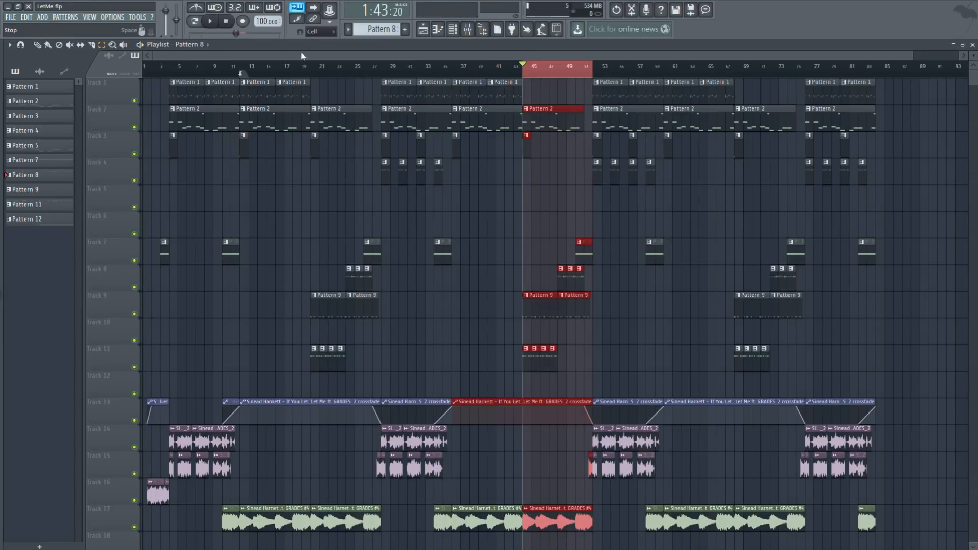
# Compare the clips in bars 36 to 44 with those in bars 44 to 52 by time selection, and close the playlist
pyautogui.moveTo(520, 77); pyautogui.dragTo(465, 81)
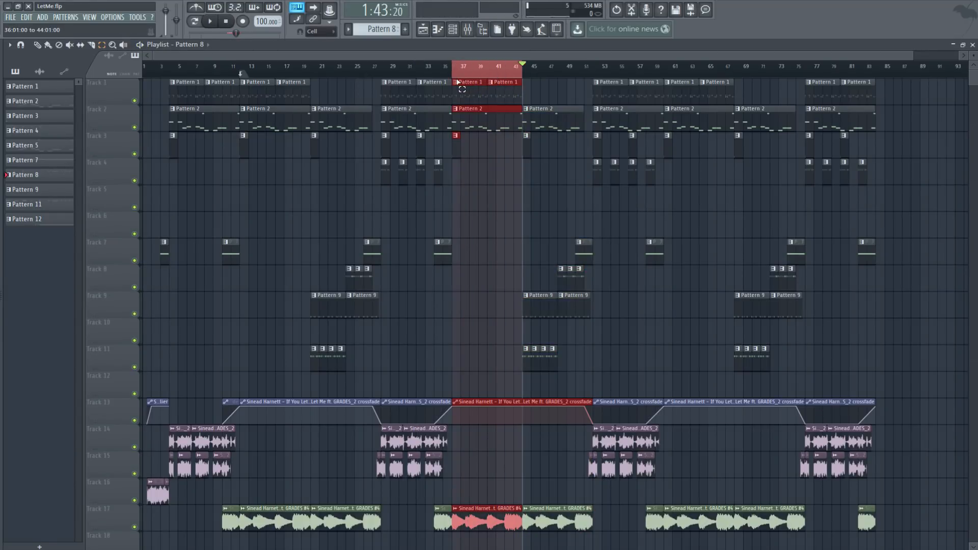
pyautogui.keyDown('ctrl'); pyautogui.click(476, 76); pyautogui.keyUp('ctrl')
pyautogui.moveTo(524, 78); pyautogui.dragTo(589, 92)
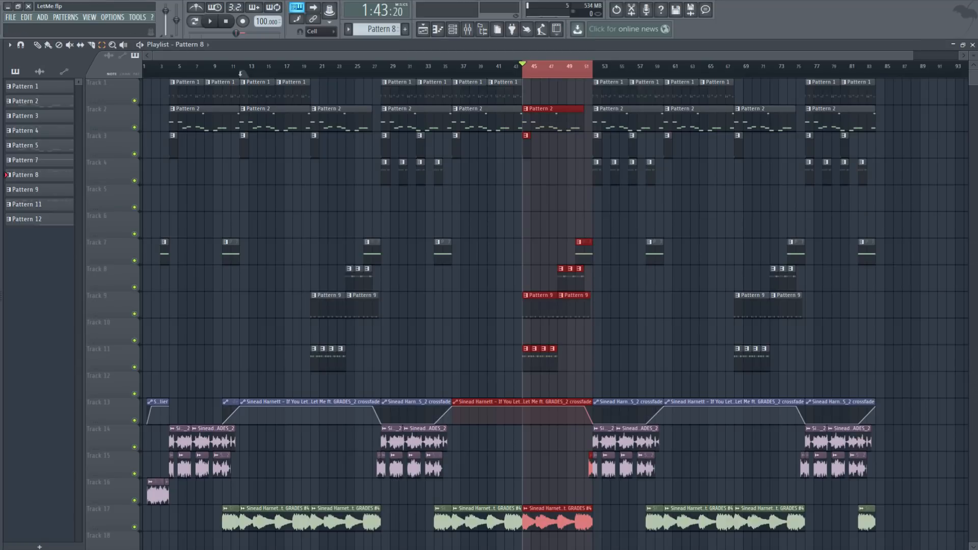
pyautogui.click(972, 44)
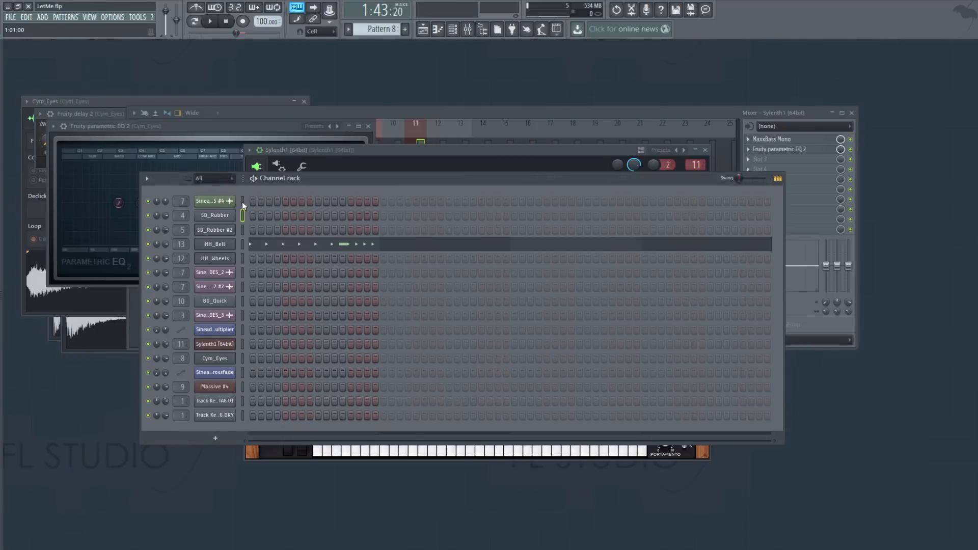
# Compare the drum channels of Pattern 1 and Pattern 9 in the channel rack, and select all channels in Pattern 9
pyautogui.scroll(7, 379, 30)
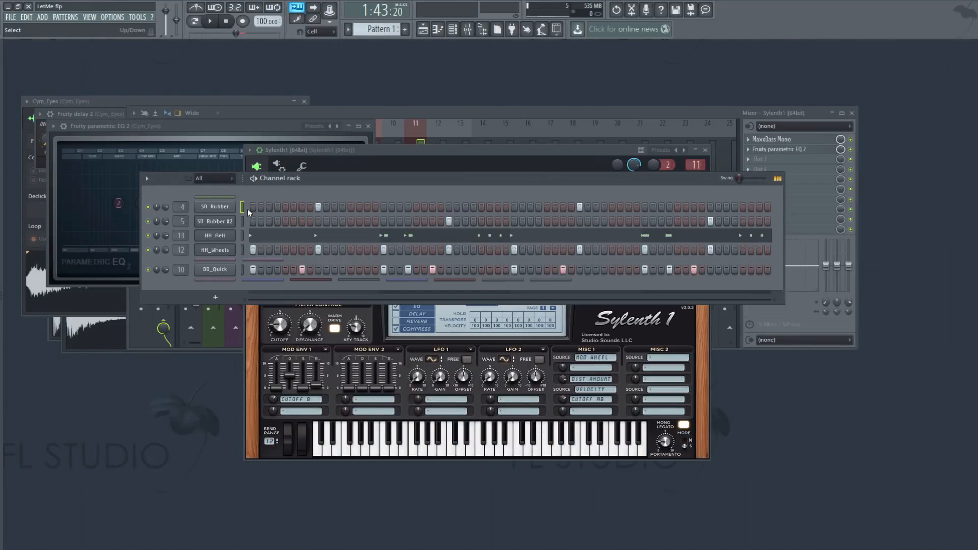
pyautogui.doubleClick(247, 209)
pyautogui.scroll(-8, 390, 30)
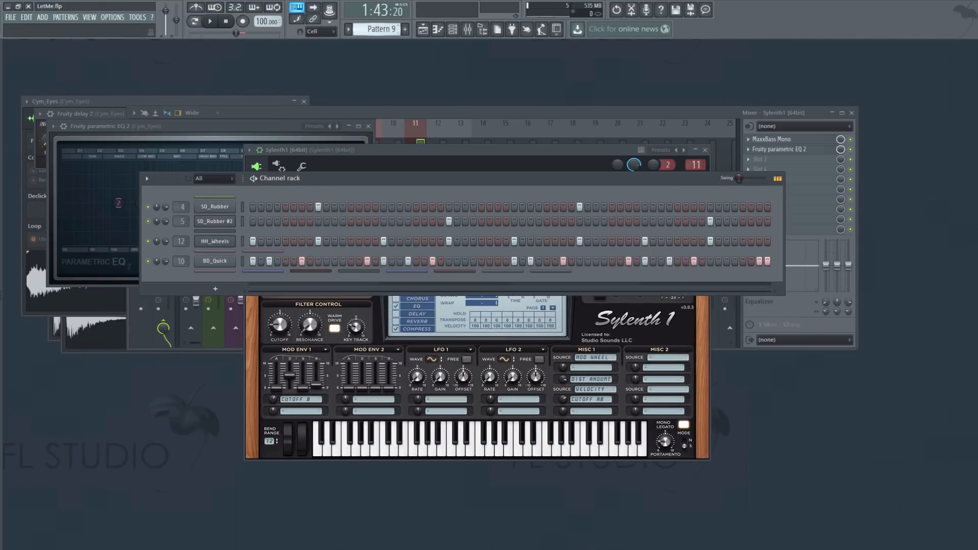
pyautogui.click(243, 209)
pyautogui.doubleClick(243, 209)
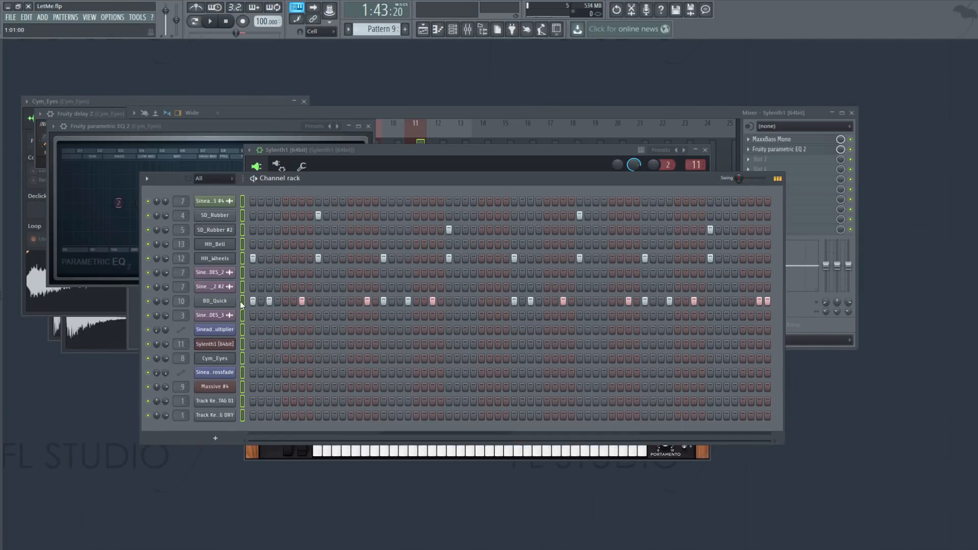
# Review BD_Quick's kick notes in Pattern 9's piano roll, play the pattern in pattern mode, stop it and close the piano roll
pyautogui.rightClick(243, 301)
pyautogui.click(257, 302)
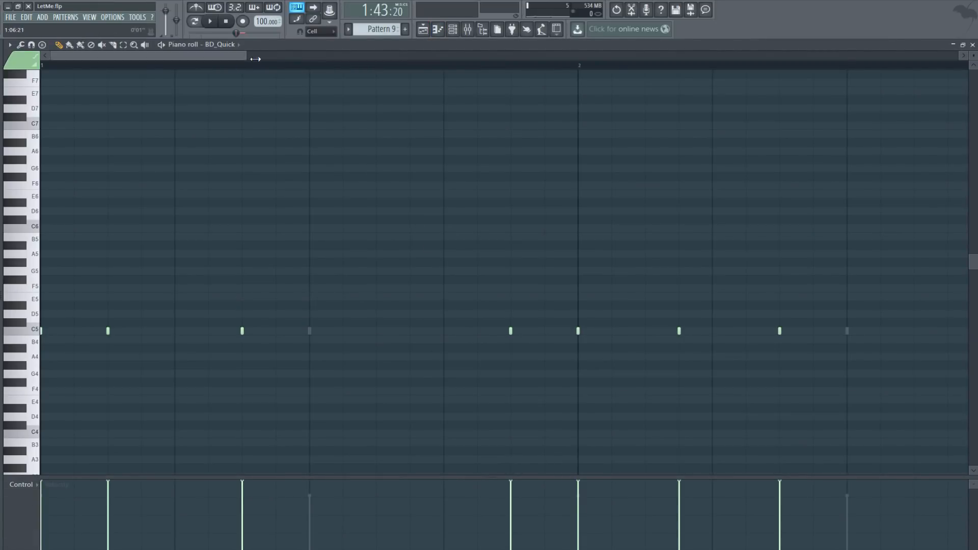
pyautogui.moveTo(248, 56); pyautogui.dragTo(491, 56)
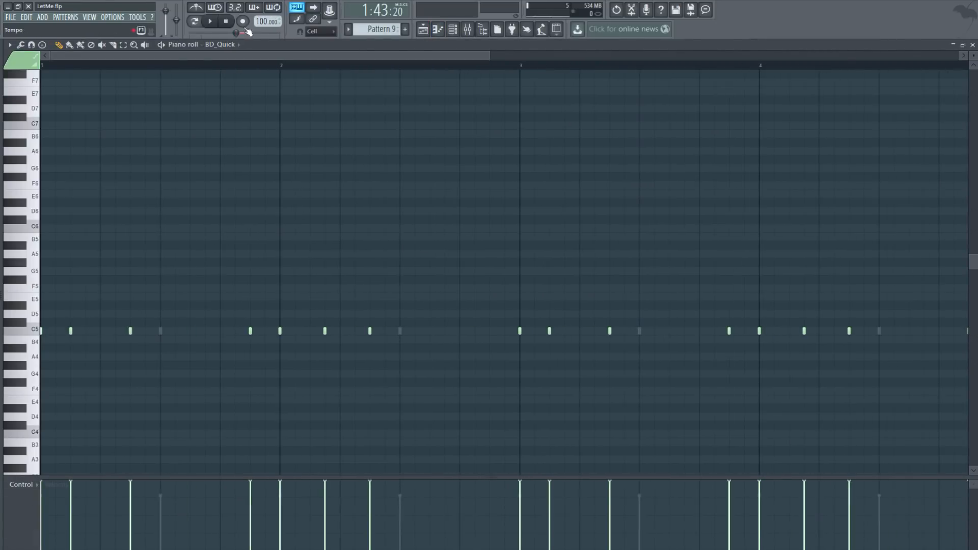
pyautogui.click(210, 23)
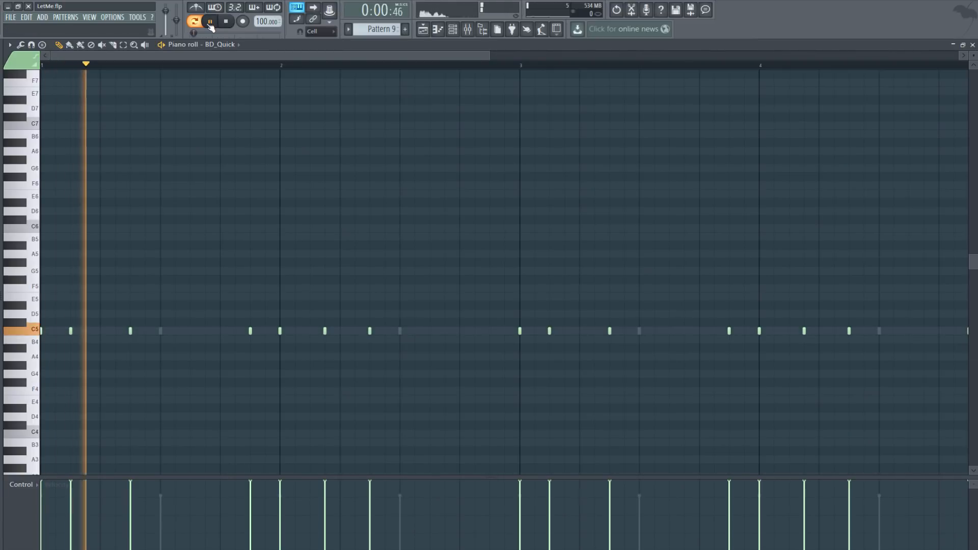
pyautogui.moveTo(483, 59); pyautogui.dragTo(885, 58)
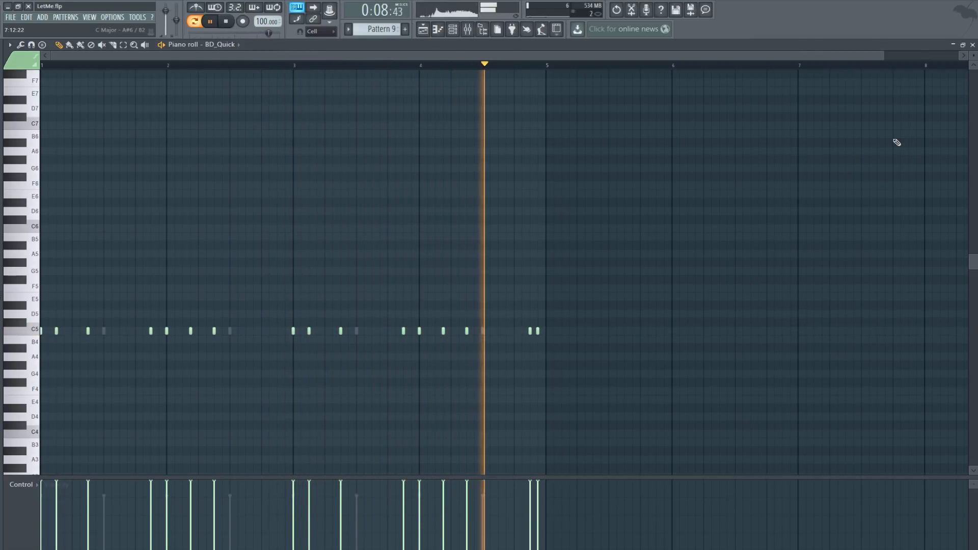
pyautogui.click(227, 21)
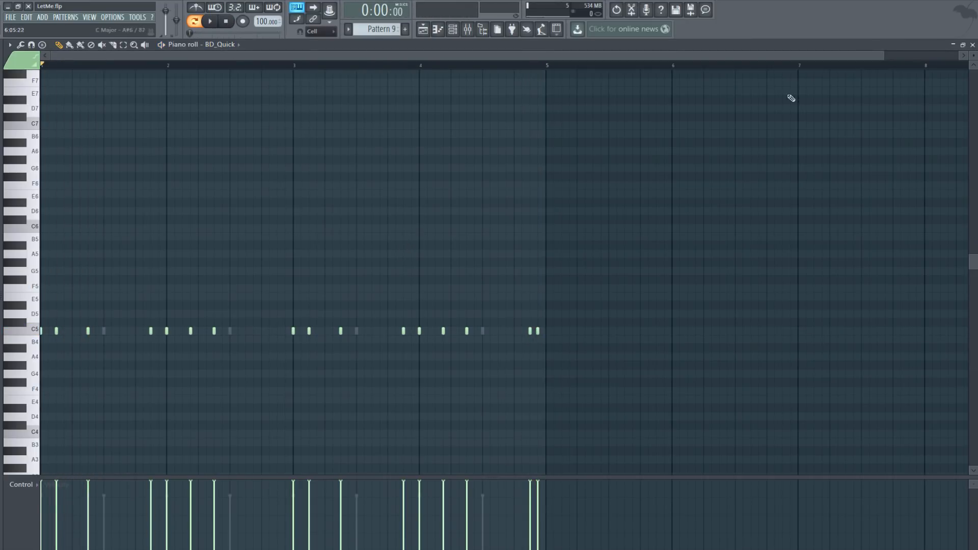
pyautogui.click(973, 45)
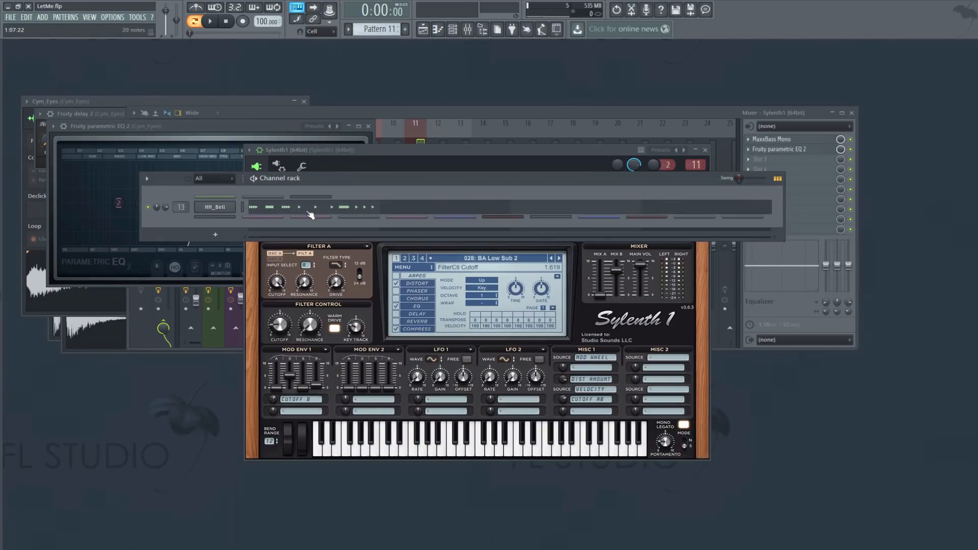
# Review HH_Bell's notes in Pattern 11's piano roll with snap set to 1/4 step, play the pattern and stop it
pyautogui.click(310, 214)
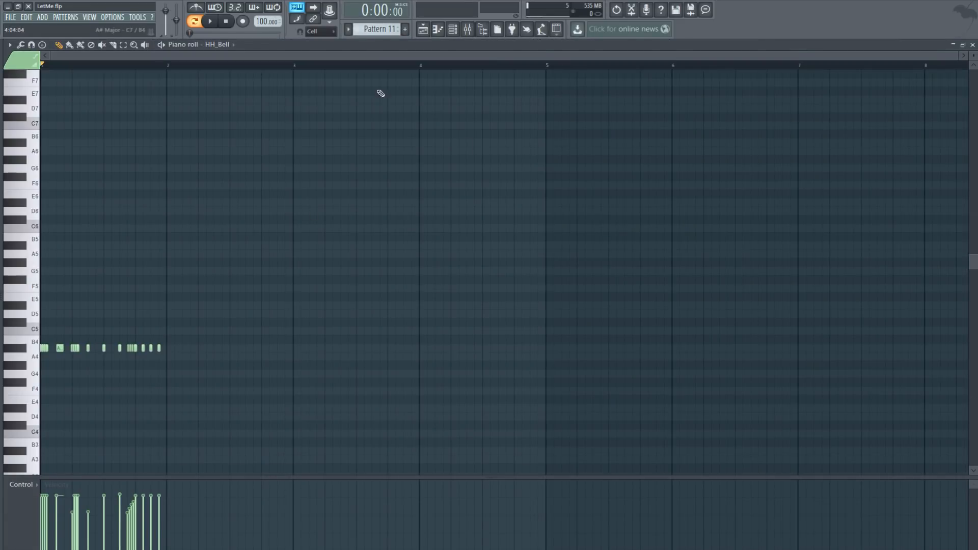
pyautogui.moveTo(956, 58); pyautogui.dragTo(291, 148)
pyautogui.click(320, 33)
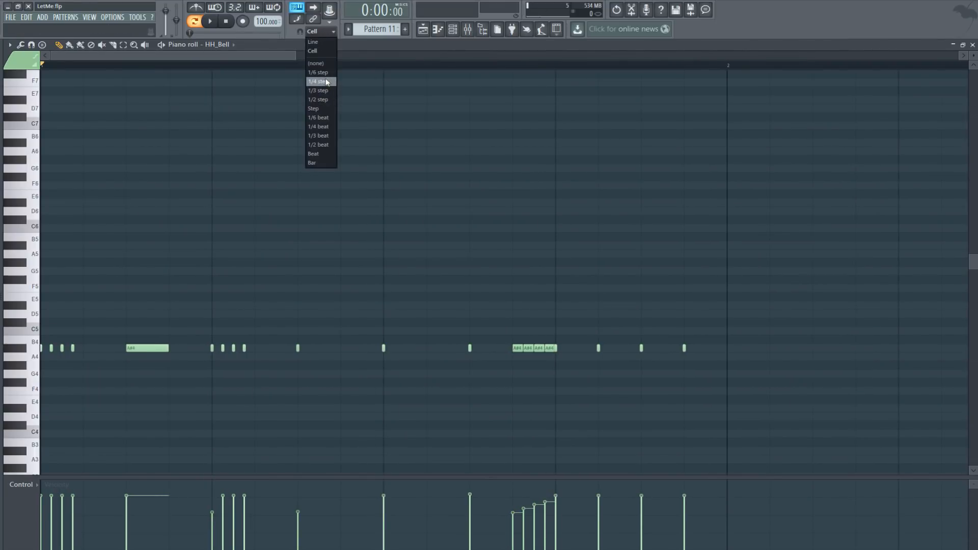
pyautogui.click(327, 83)
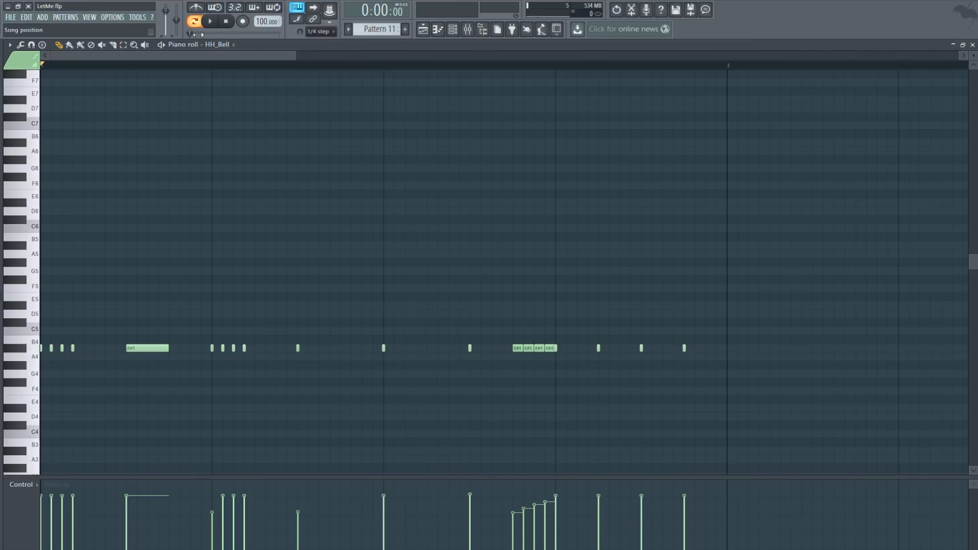
pyautogui.click(211, 22)
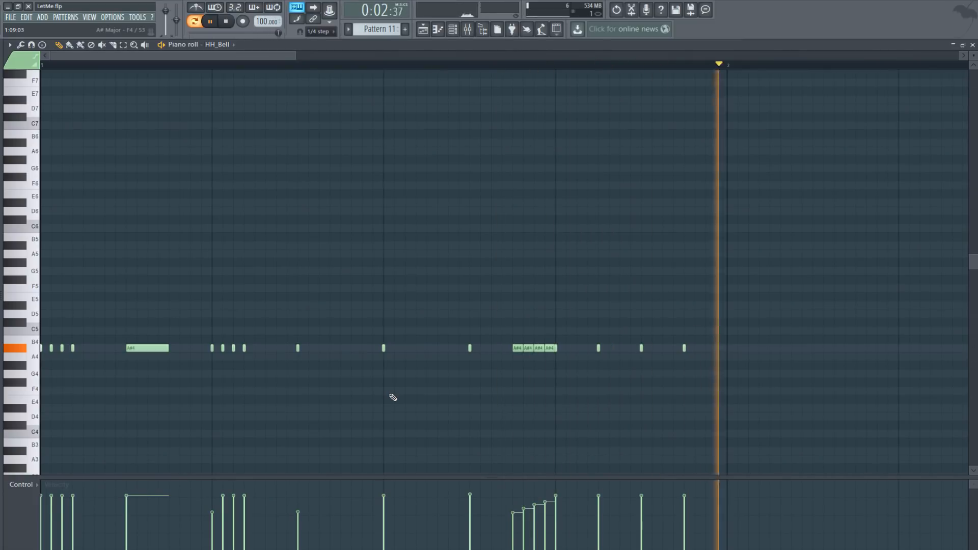
pyautogui.click(235, 29)
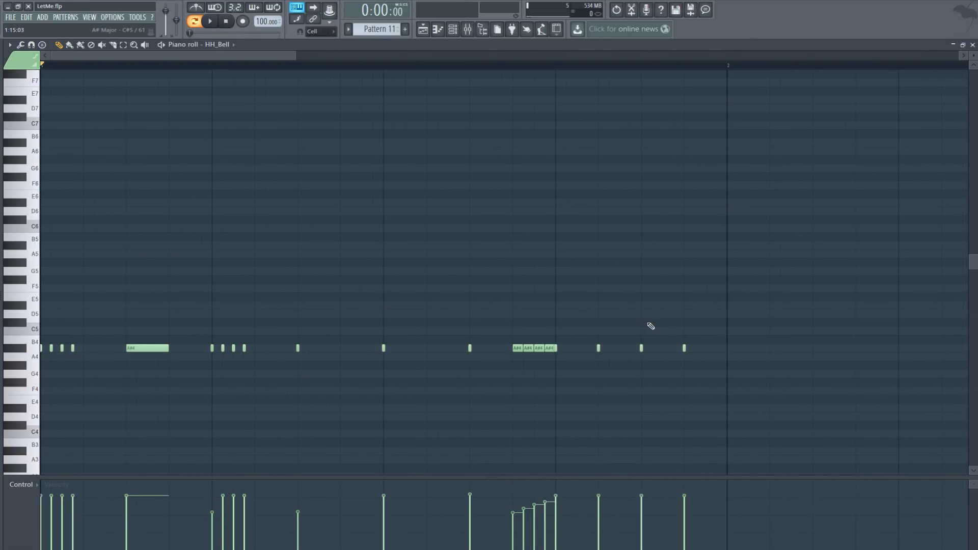
# Play Pattern 8's HH_Bell notes in the piano roll for comparison, stop, and briefly check the arrangement in the playlist
pyautogui.scroll(-3, 379, 28)
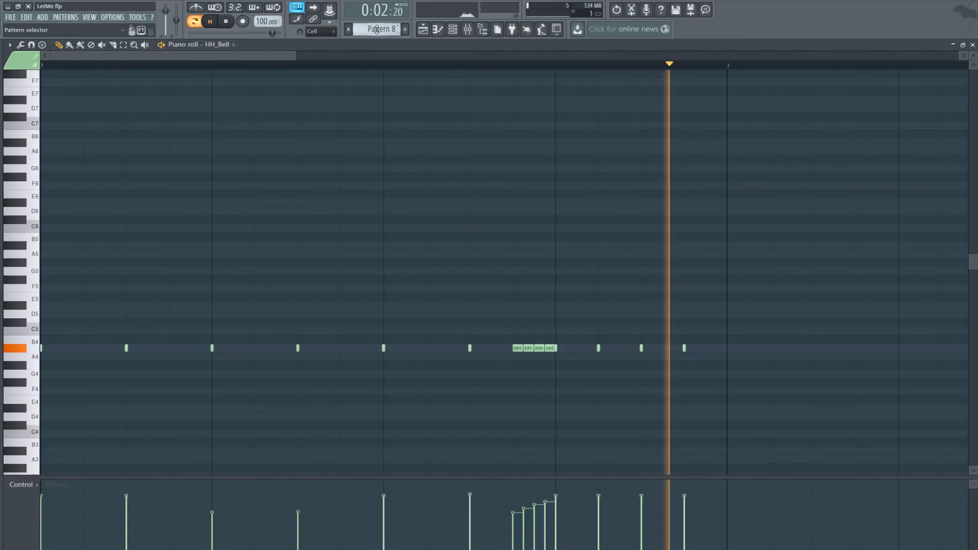
pyautogui.click(234, 21)
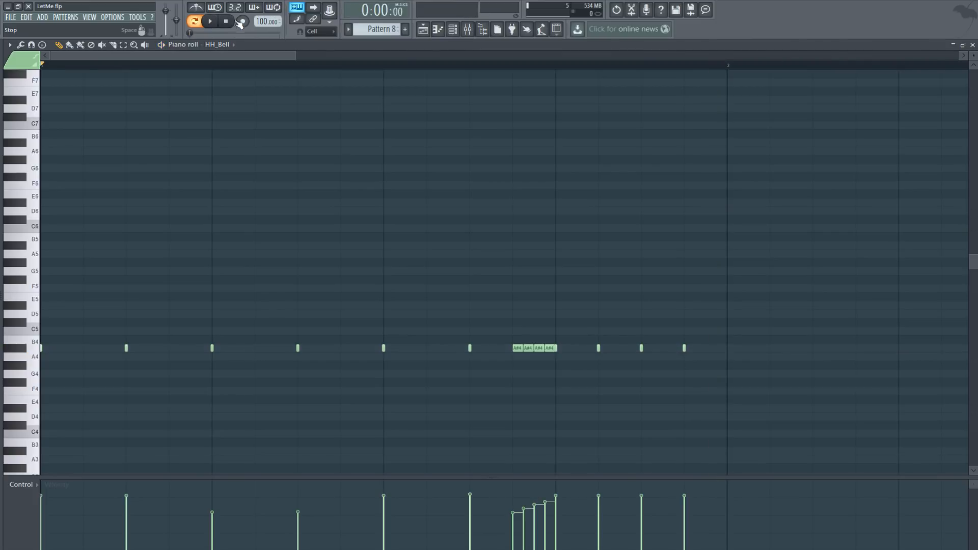
pyautogui.click(422, 29)
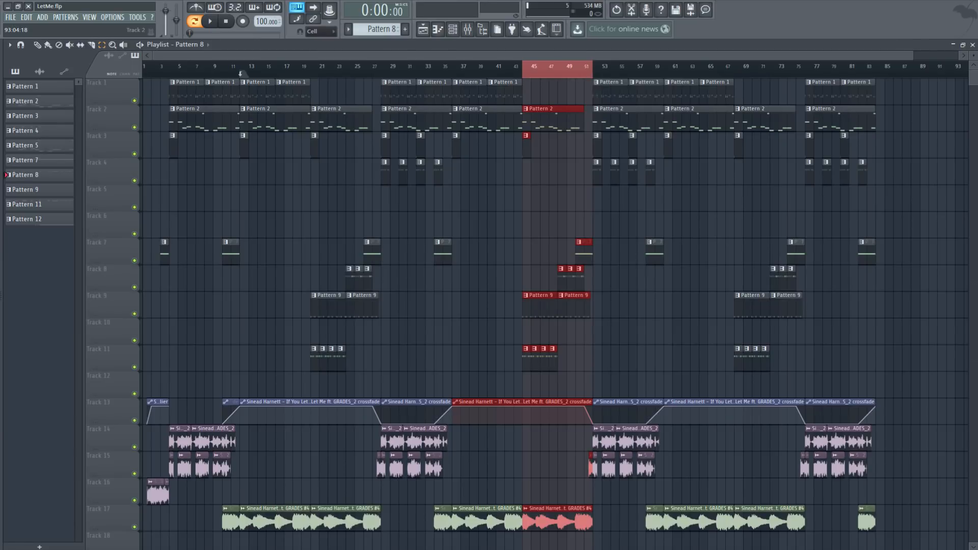
pyautogui.click(973, 45)
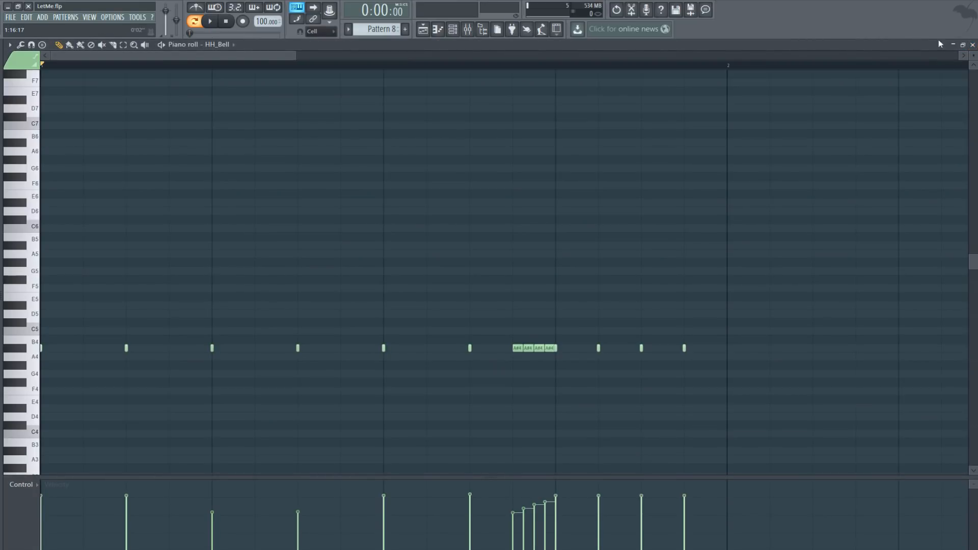
# Close the HH_Bell piano roll and select all channels of Pattern 8 in the channel rack
pyautogui.click(973, 45)
pyautogui.click(249, 197)
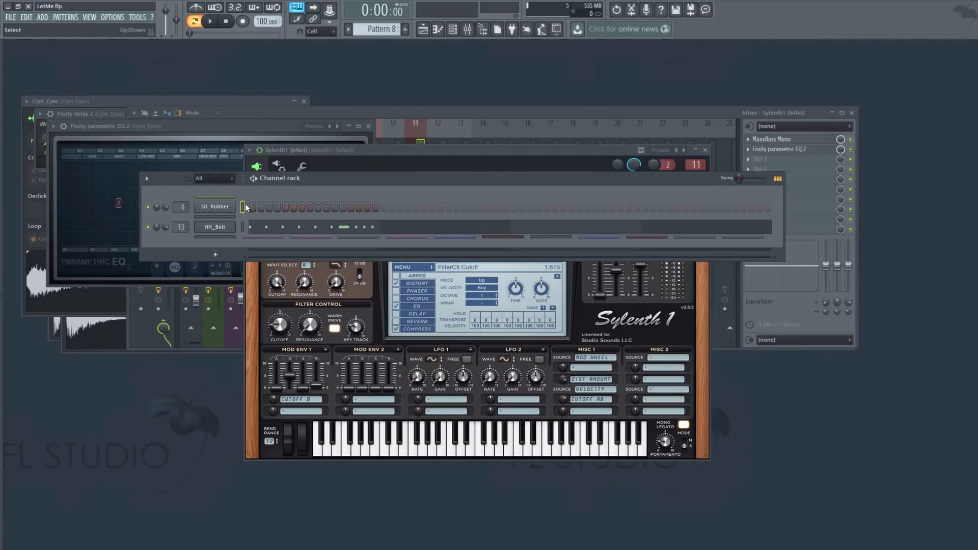
pyautogui.click(246, 205)
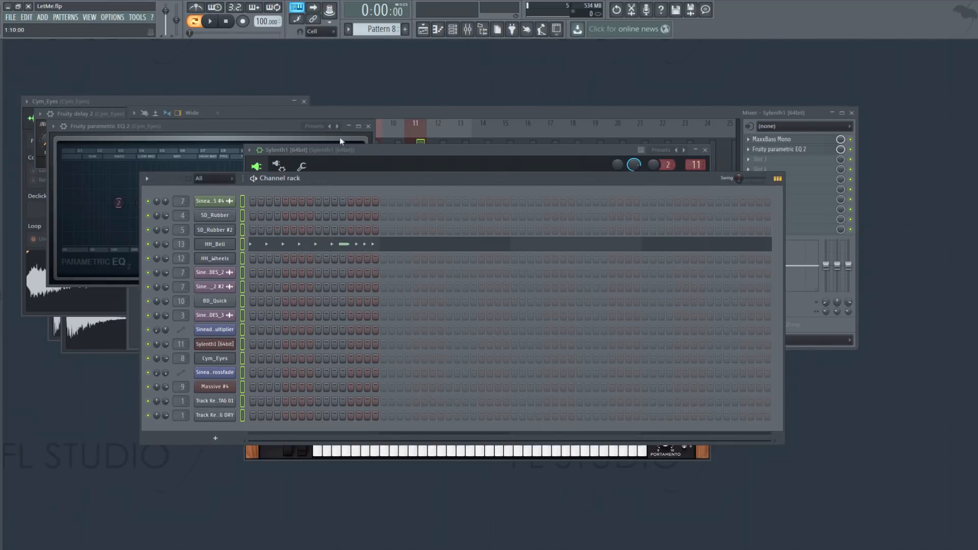
# Clear the time selection in the playlist and play the whole song from the beginning in song mode
pyautogui.click(433, 30)
pyautogui.click(540, 70)
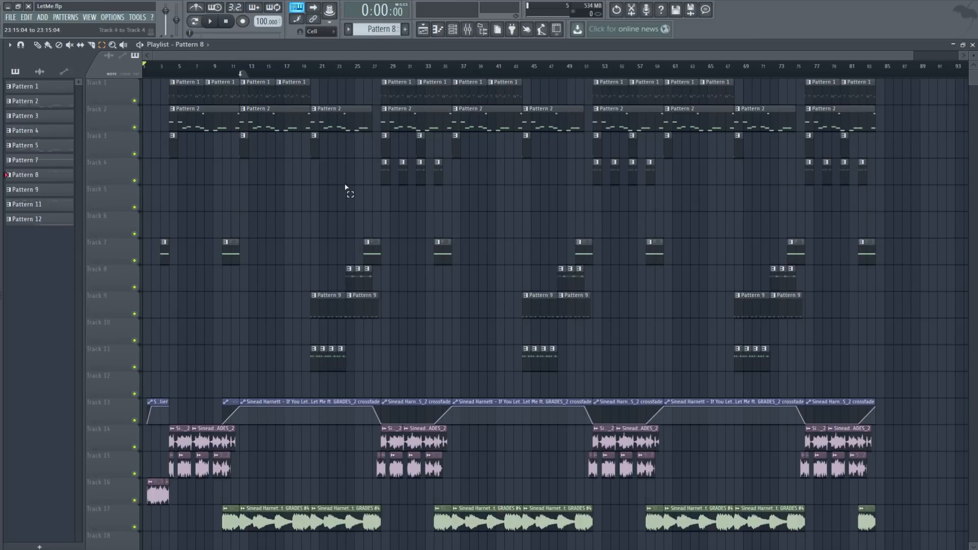
pyautogui.press('space')
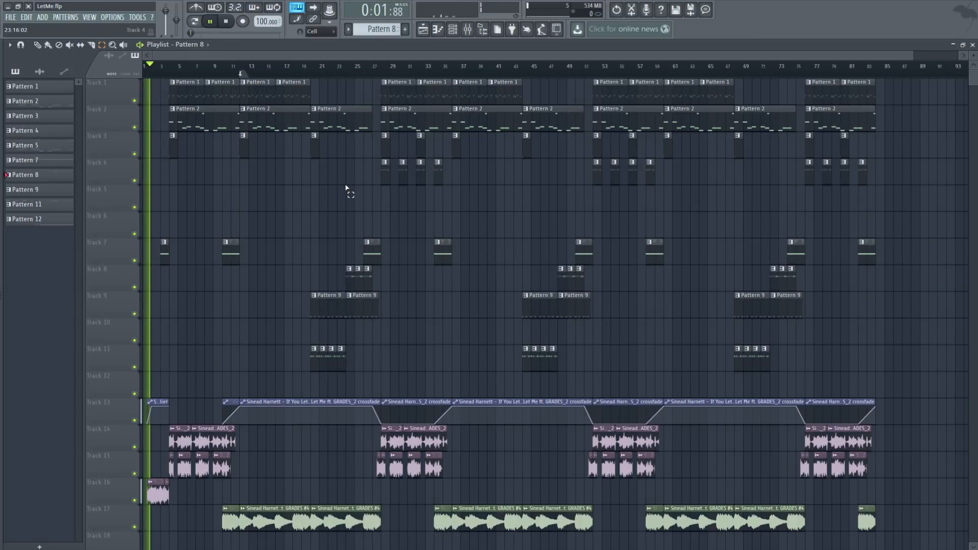